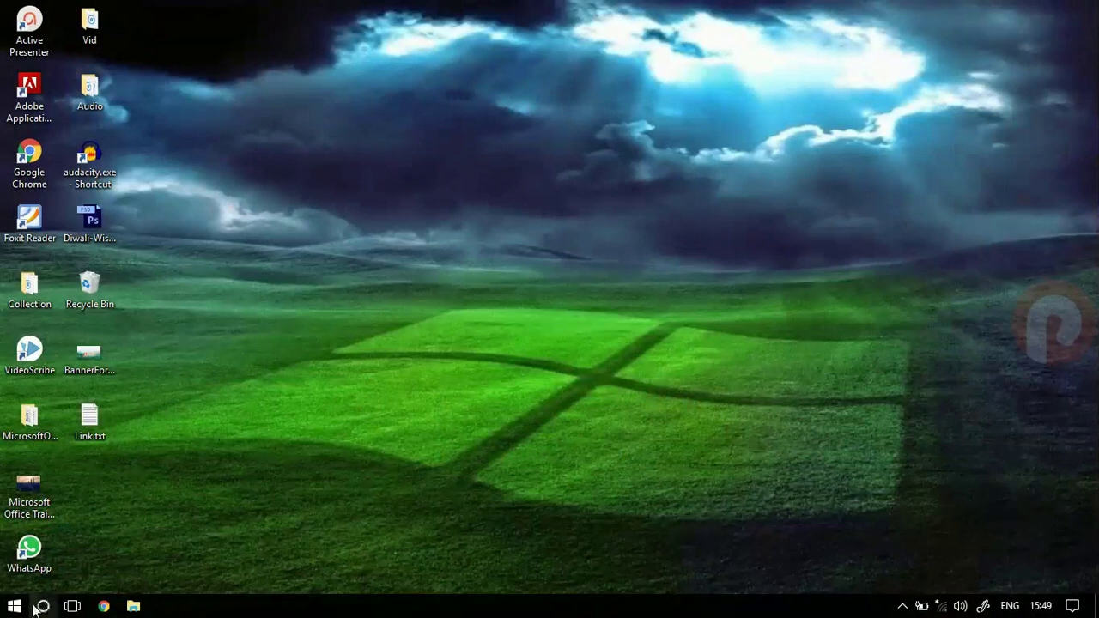
Step: Open the recent workbook Chart.xlsx from the Excel 2016 tile's Recent list in the Start menu
left_click(14, 605)
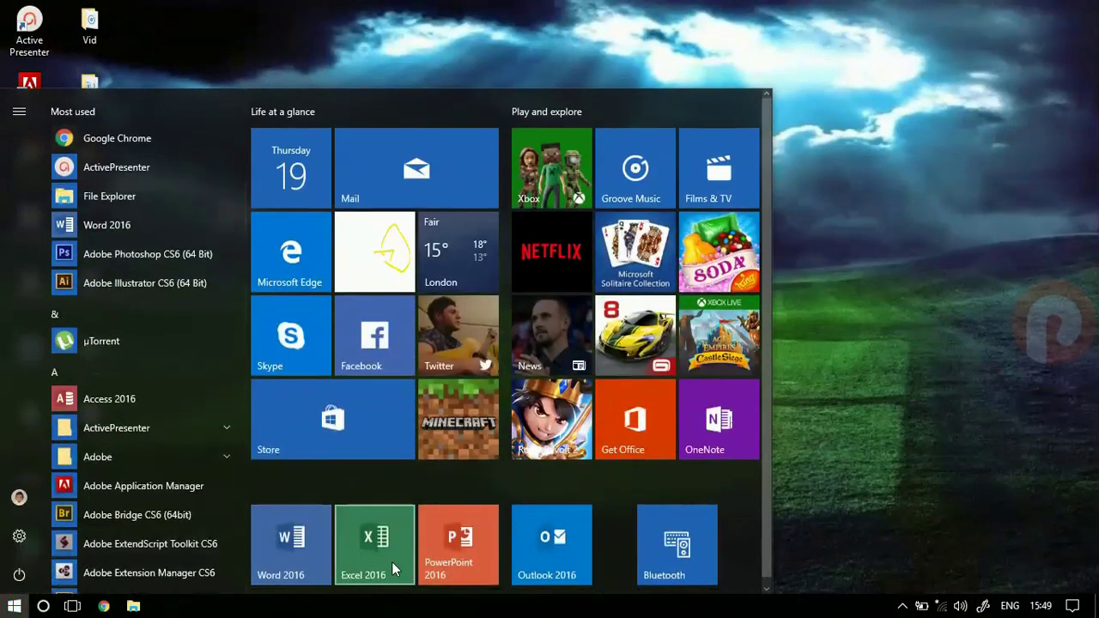
right_click(367, 552)
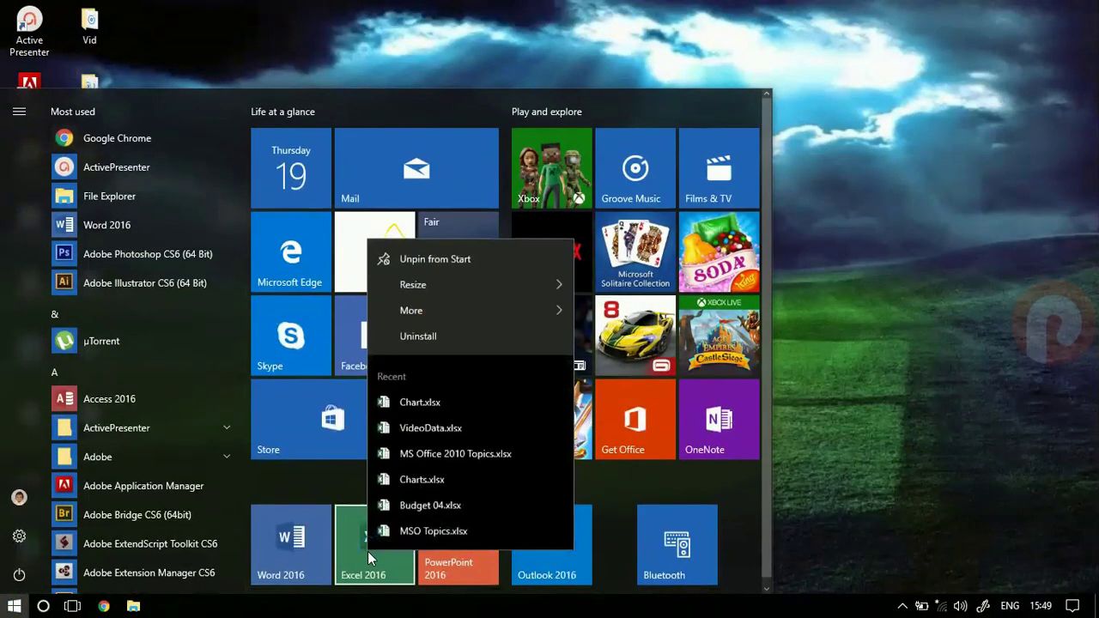
left_click(419, 402)
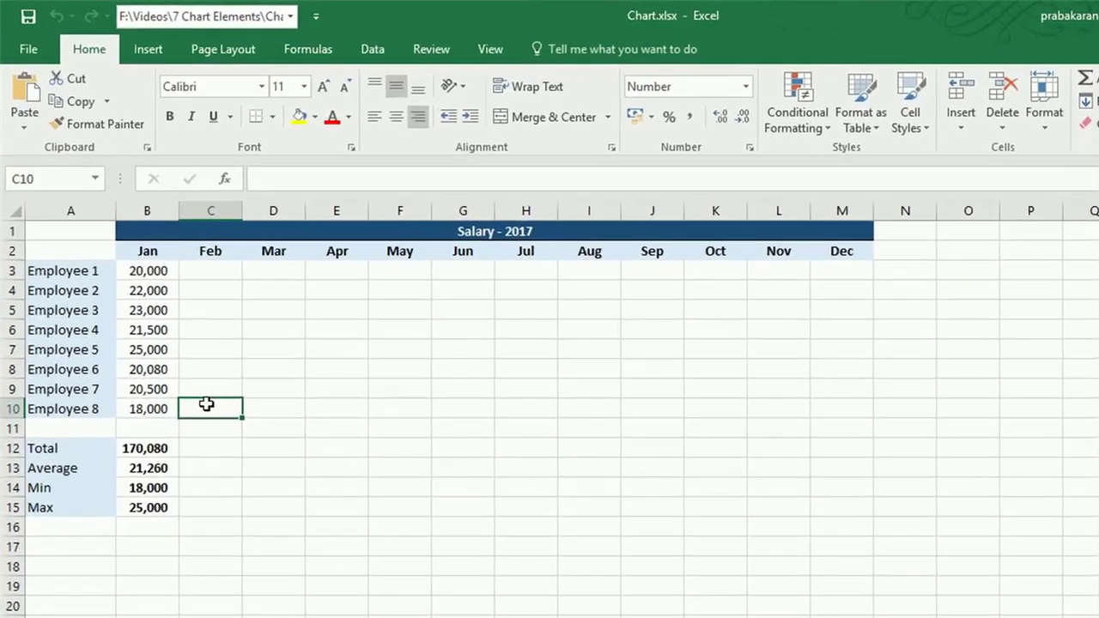
left_click_drag(76, 222, 72, 238)
left_click_drag(88, 293, 77, 409)
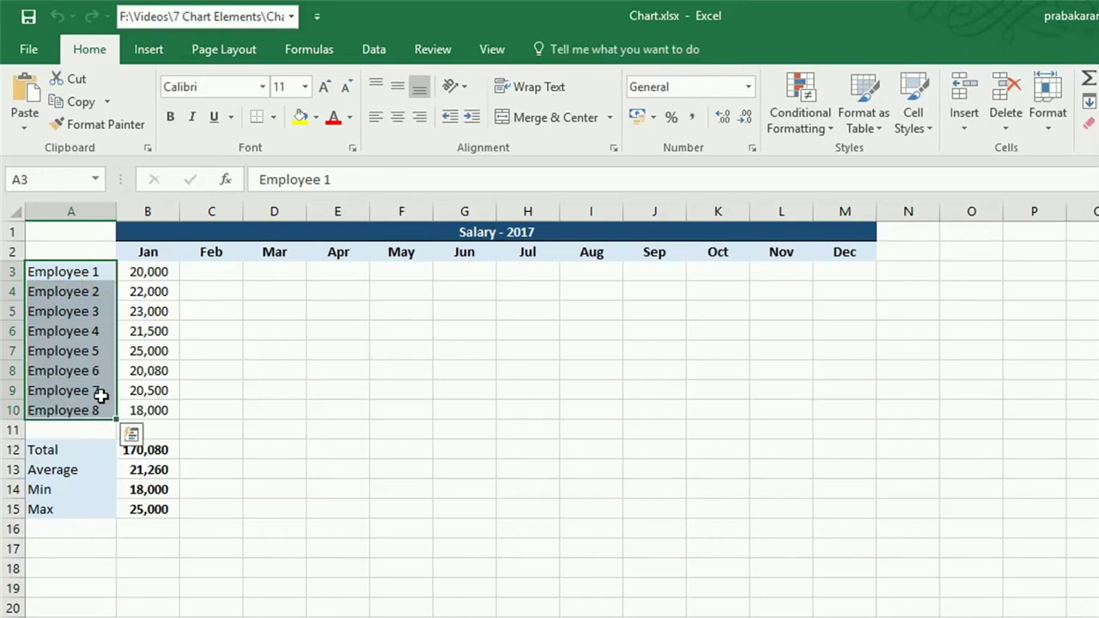
left_click_drag(146, 251, 830, 249)
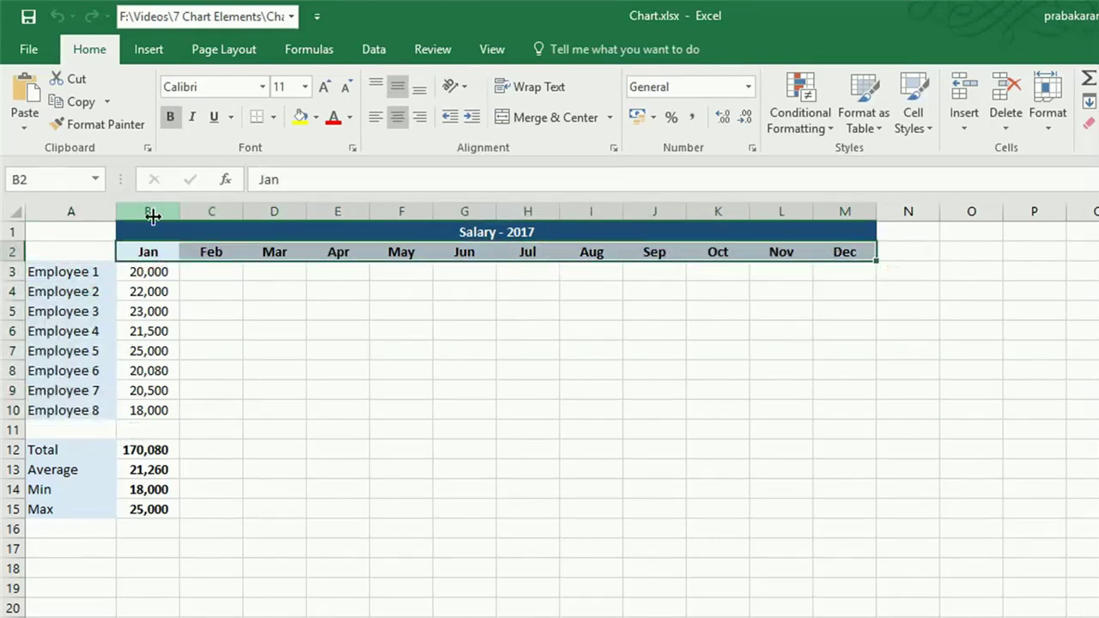
left_click_drag(150, 251, 136, 410)
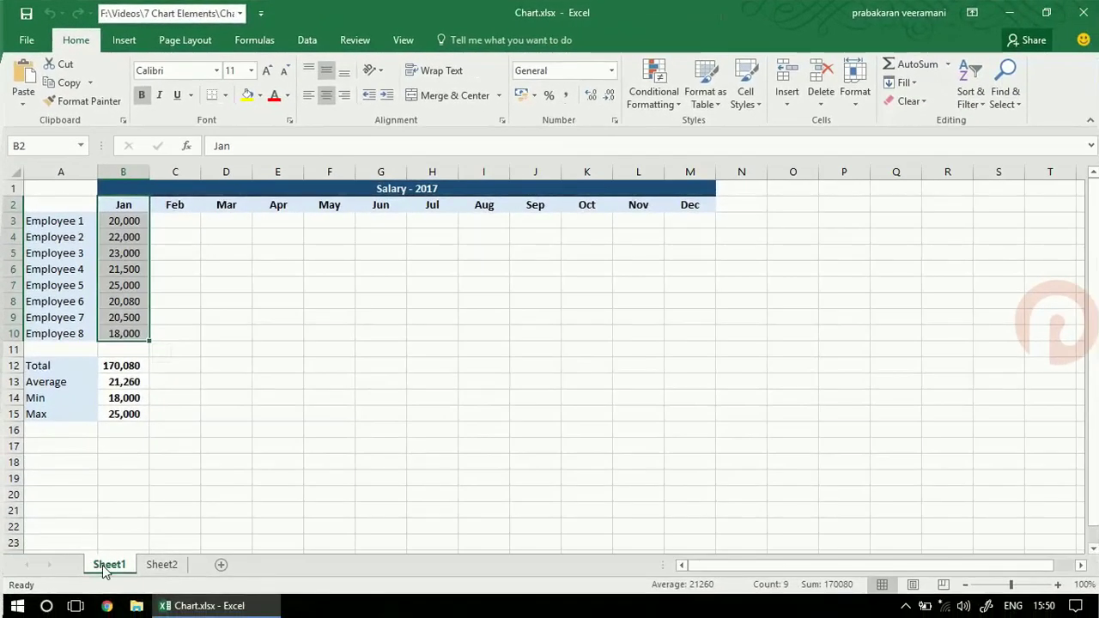
left_click(154, 567)
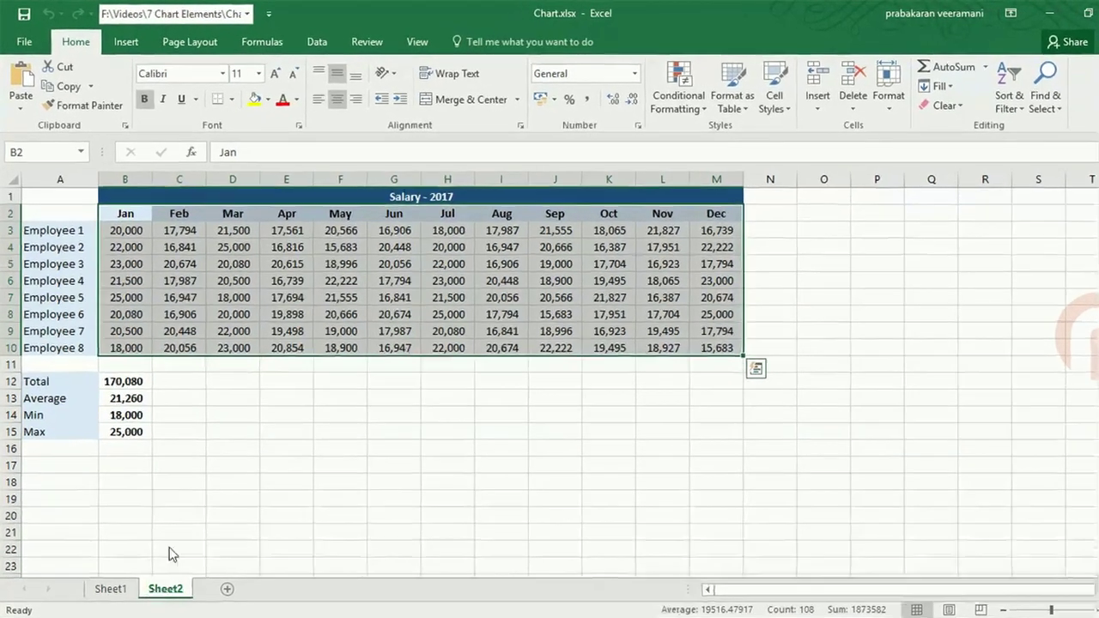
left_click(179, 448)
left_click_drag(86, 213, 440, 261)
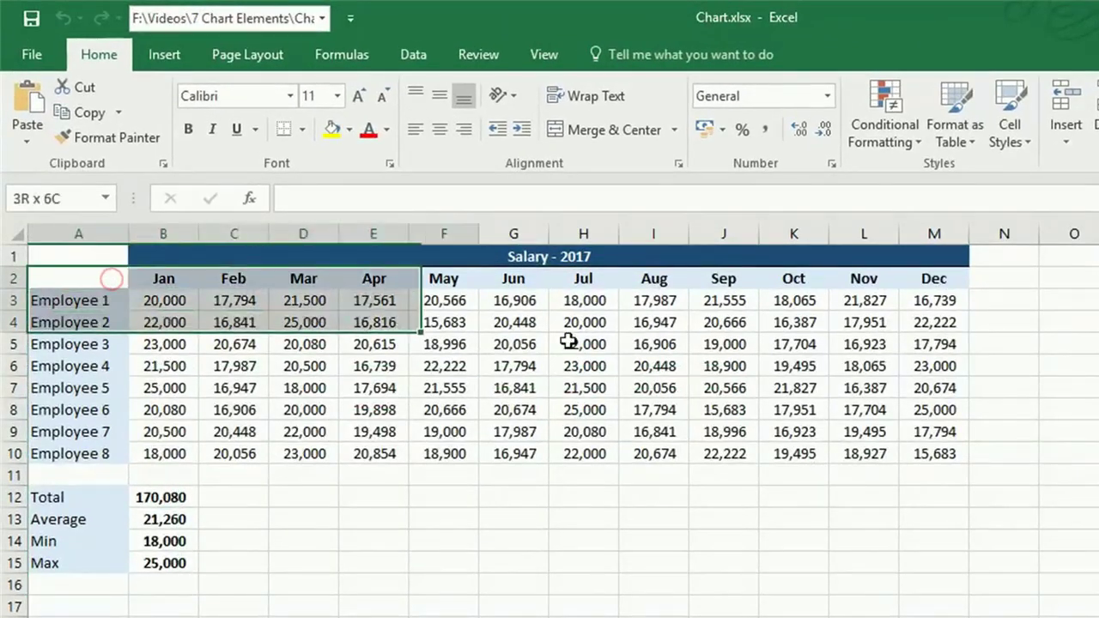
left_click_drag(569, 341, 936, 451)
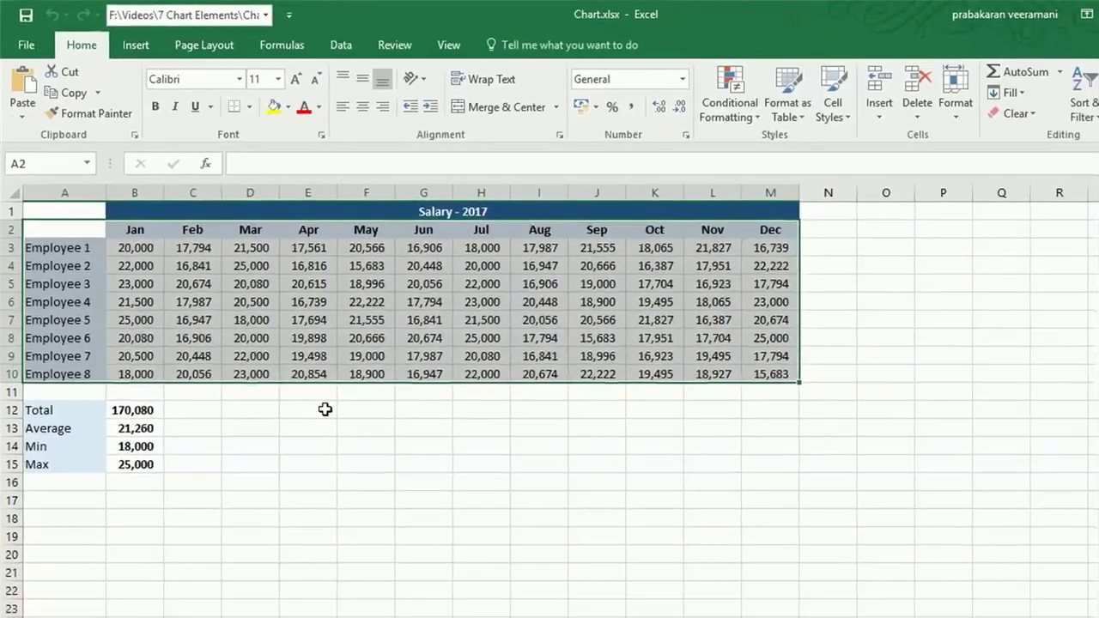
left_click(105, 564)
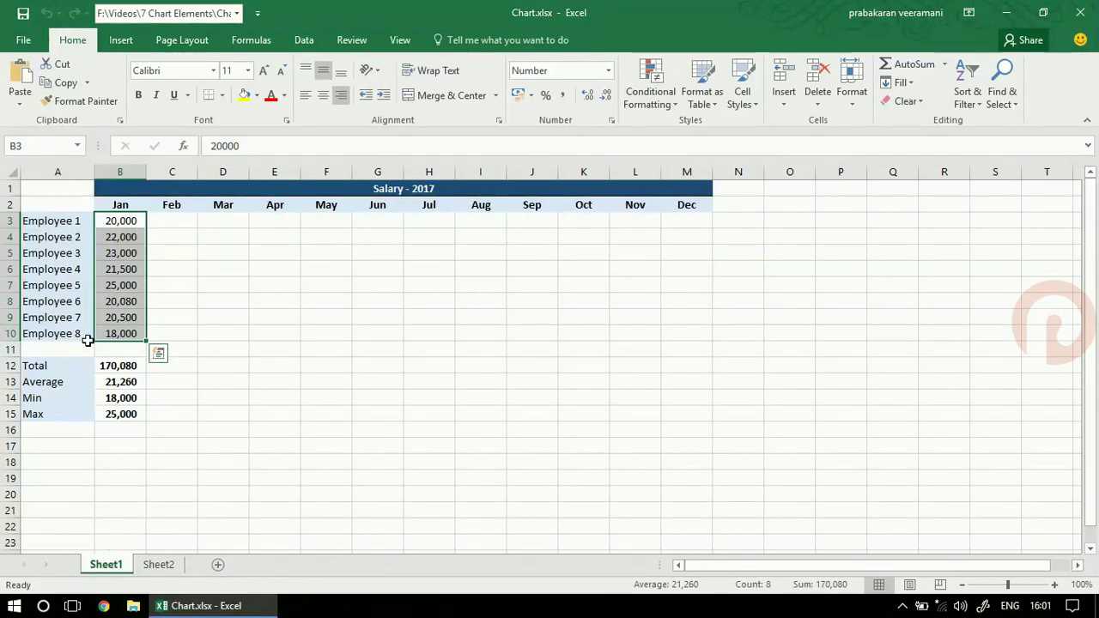
Step: Glance at Sheet2, then select the employee names and Jan salaries on Sheet1
left_click(161, 564)
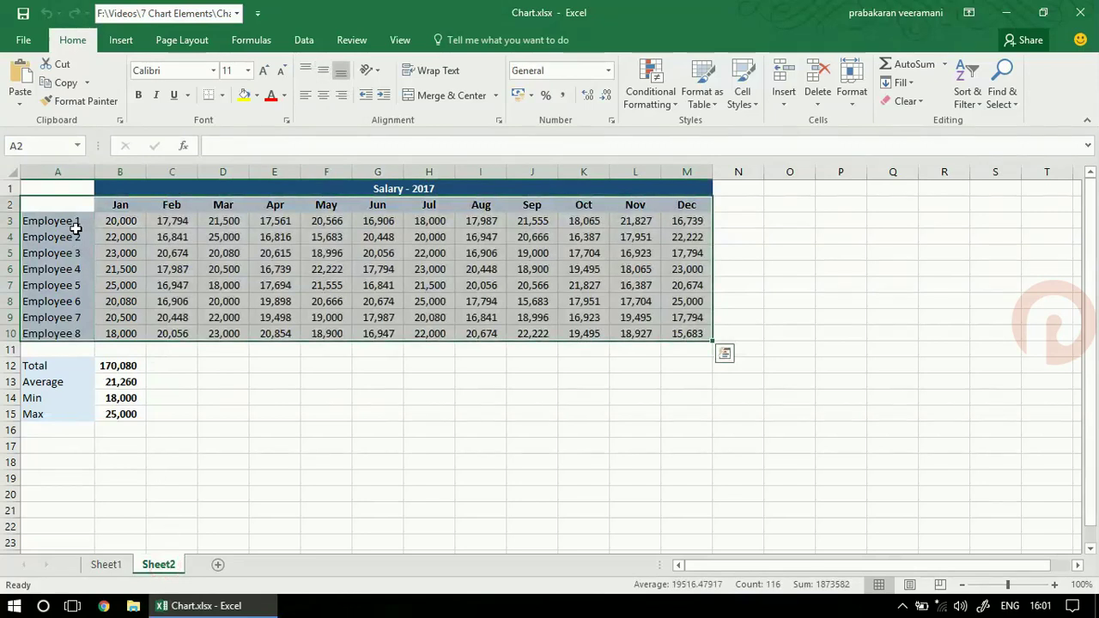
left_click(106, 565)
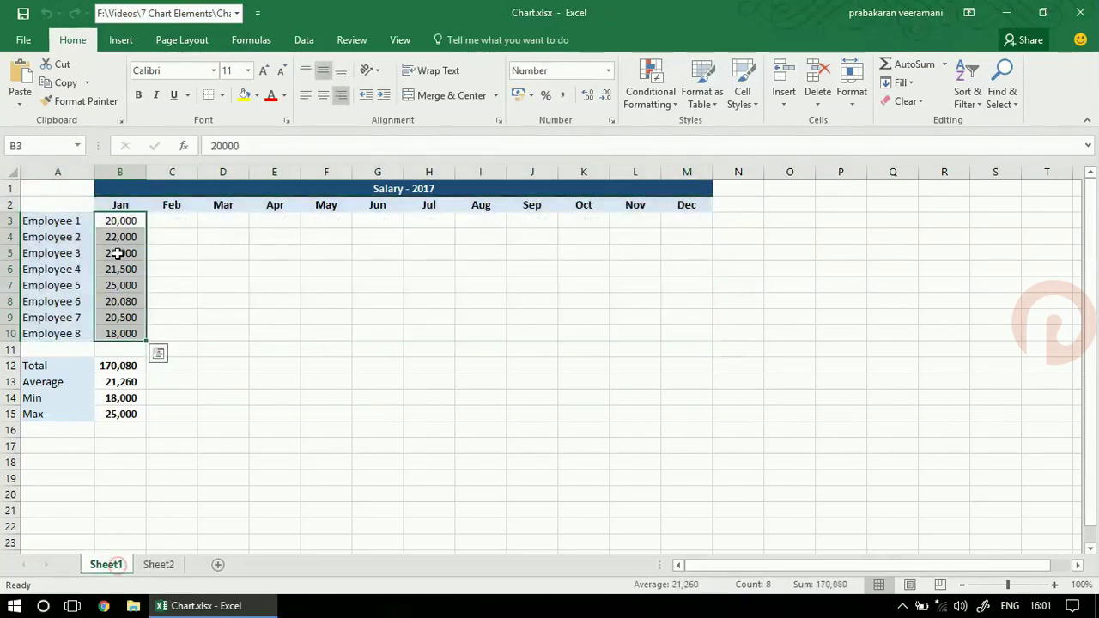
left_click(119, 210)
left_click_drag(119, 218, 66, 333)
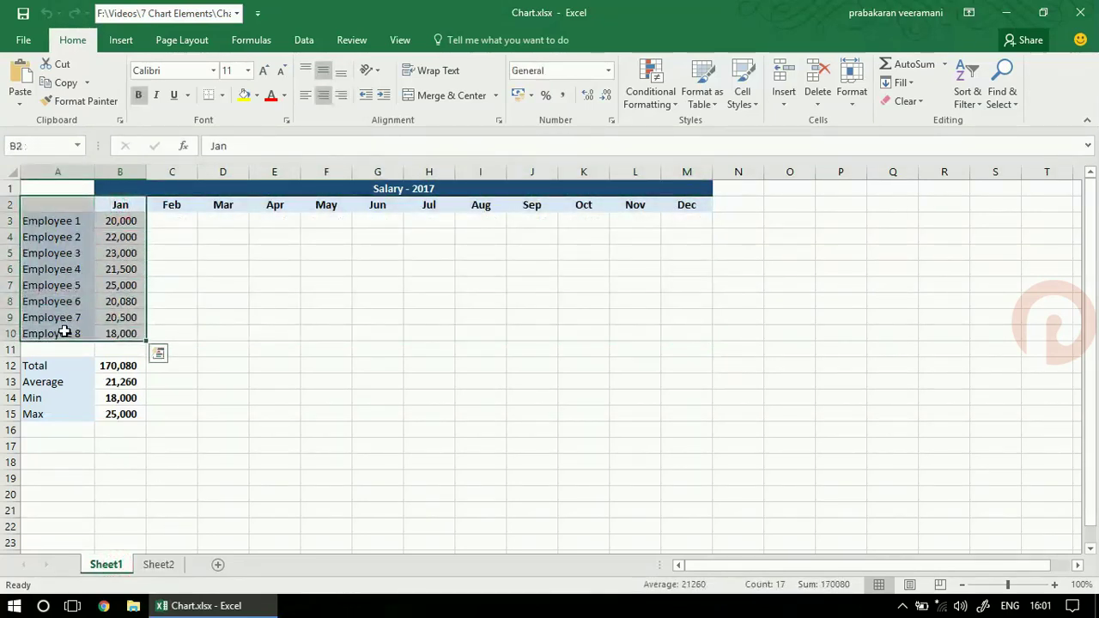
left_click_drag(62, 222, 52, 334)
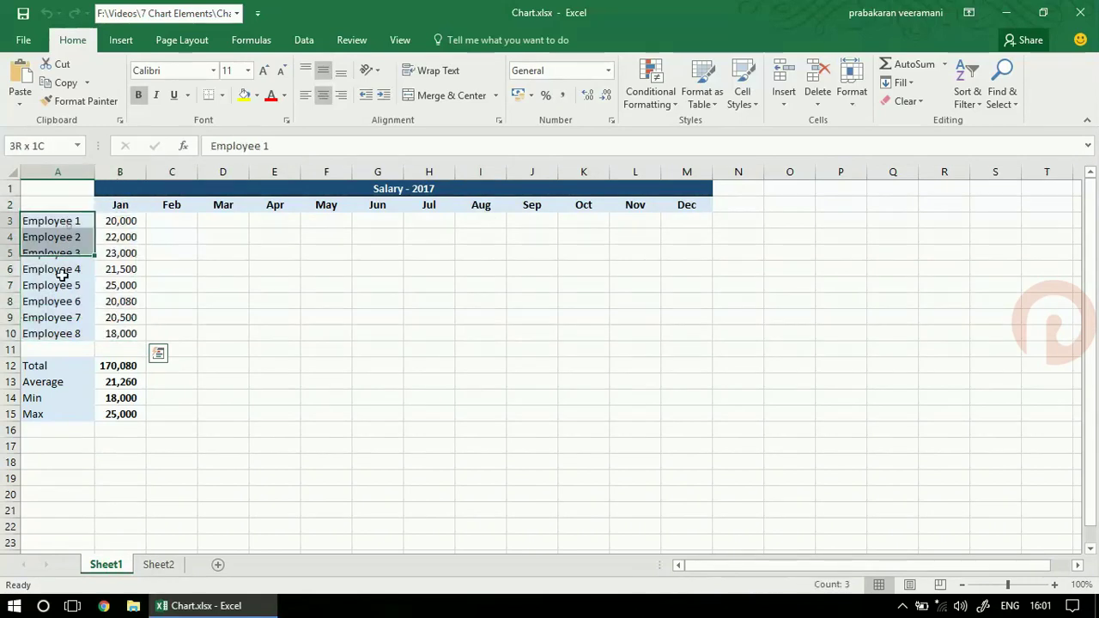
left_click(131, 211)
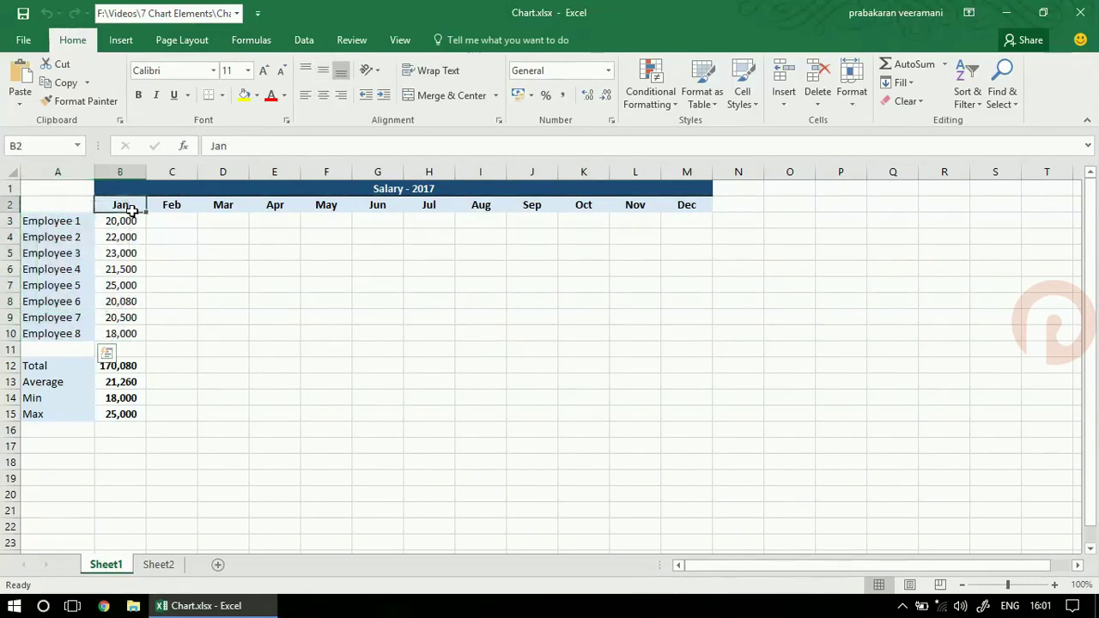
Step: On Sheet2, select the whole salary table A2:M10 with names and month headers
left_click(158, 565)
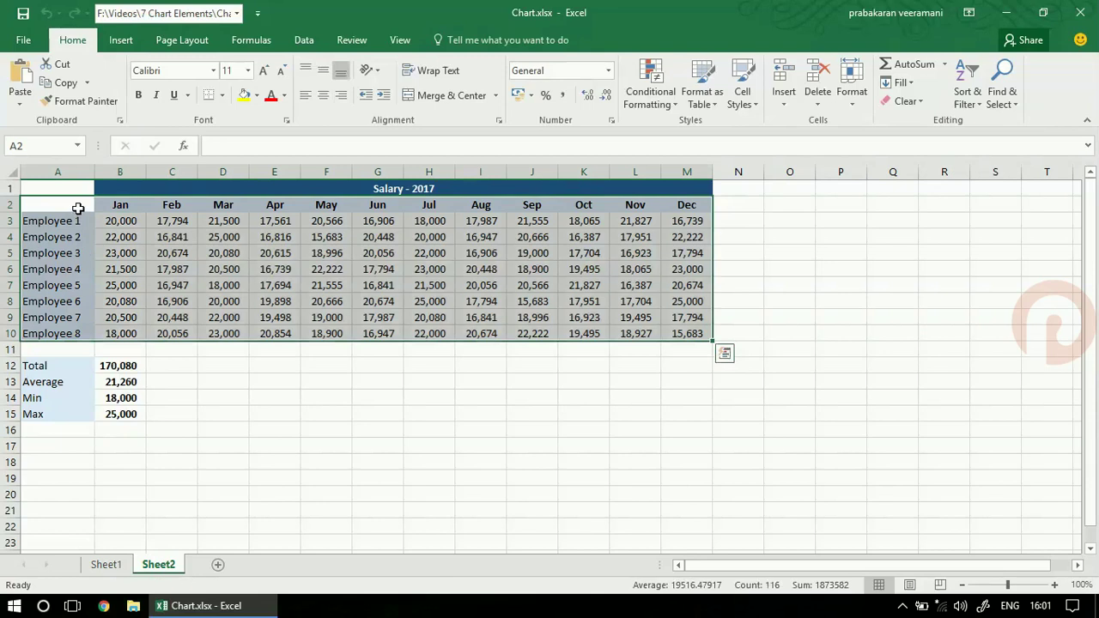
left_click_drag(76, 221, 74, 335)
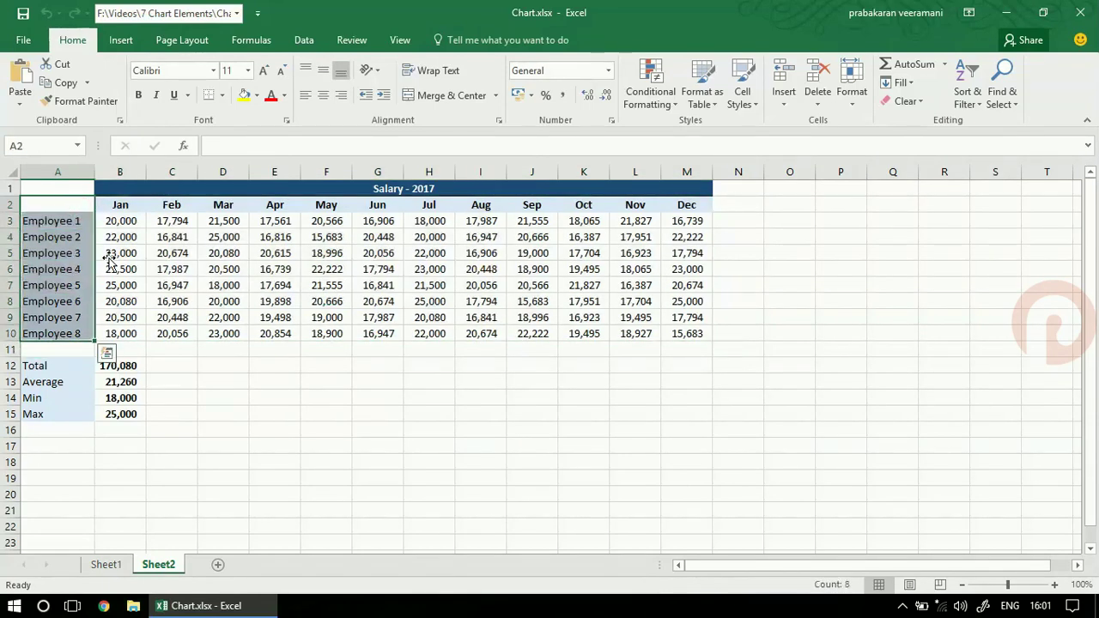
left_click(119, 208)
left_click_drag(120, 209, 671, 332)
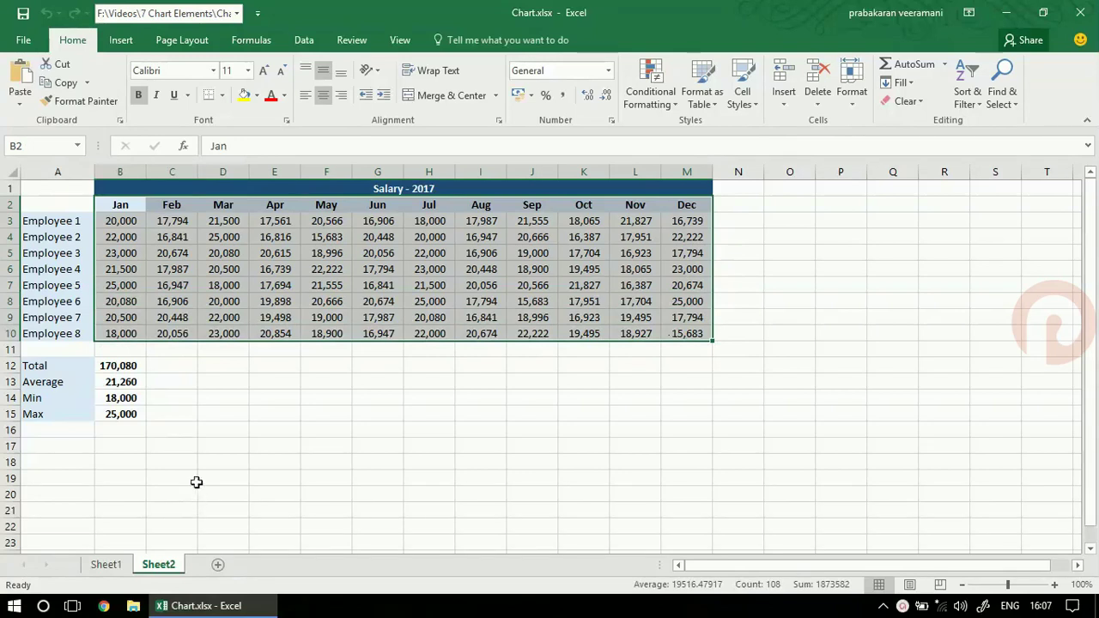
mouse_move(54, 199)
left_mouse_down()
mouse_move(589, 300)
mouse_move(680, 332)
left_mouse_up()
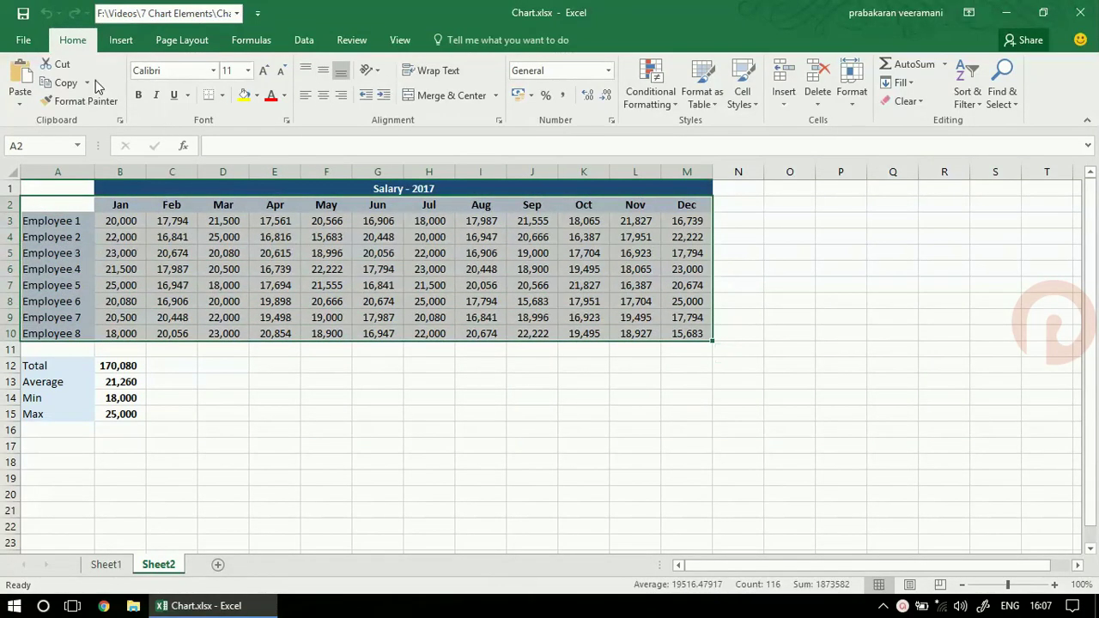
left_click(117, 43)
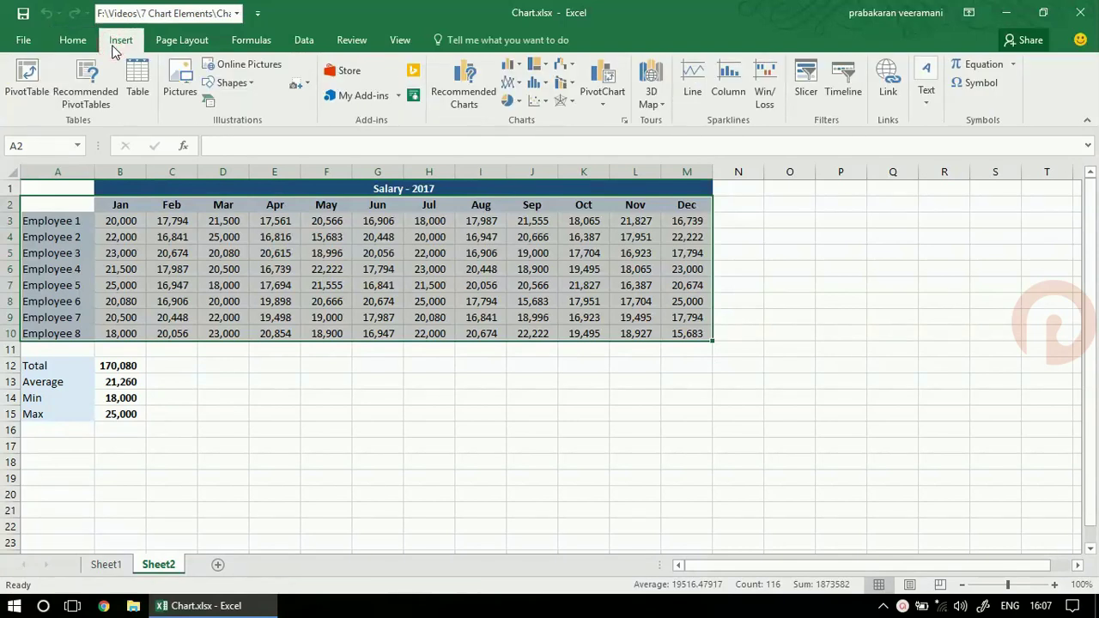
left_click(453, 99)
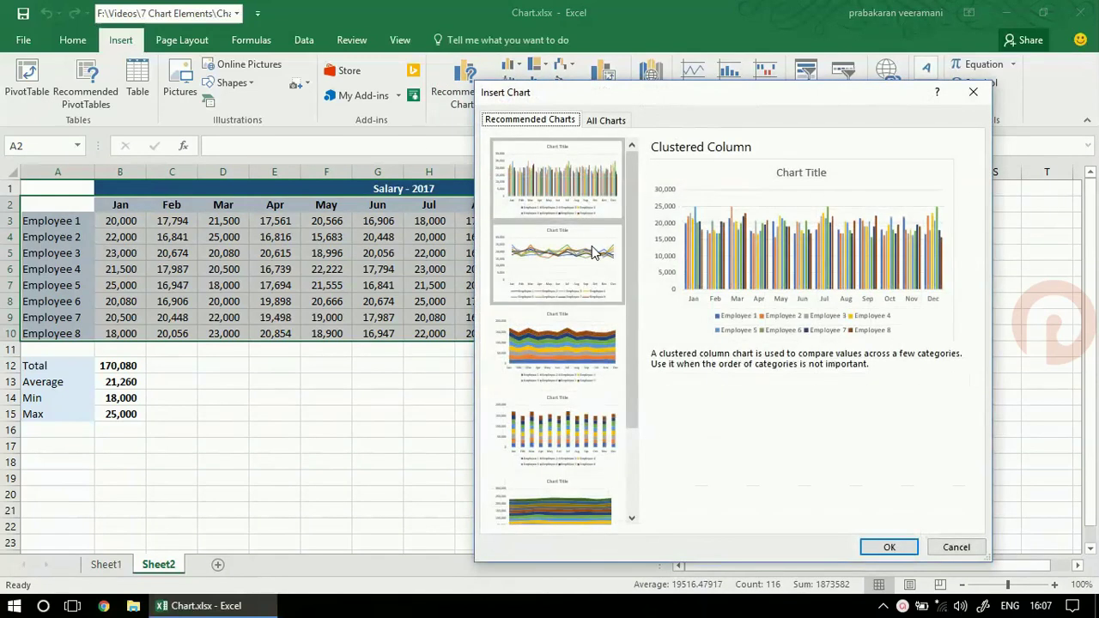
left_click(588, 263)
left_click(574, 206)
left_click(565, 240)
scroll(567, 258, "down", 3)
left_click(601, 464)
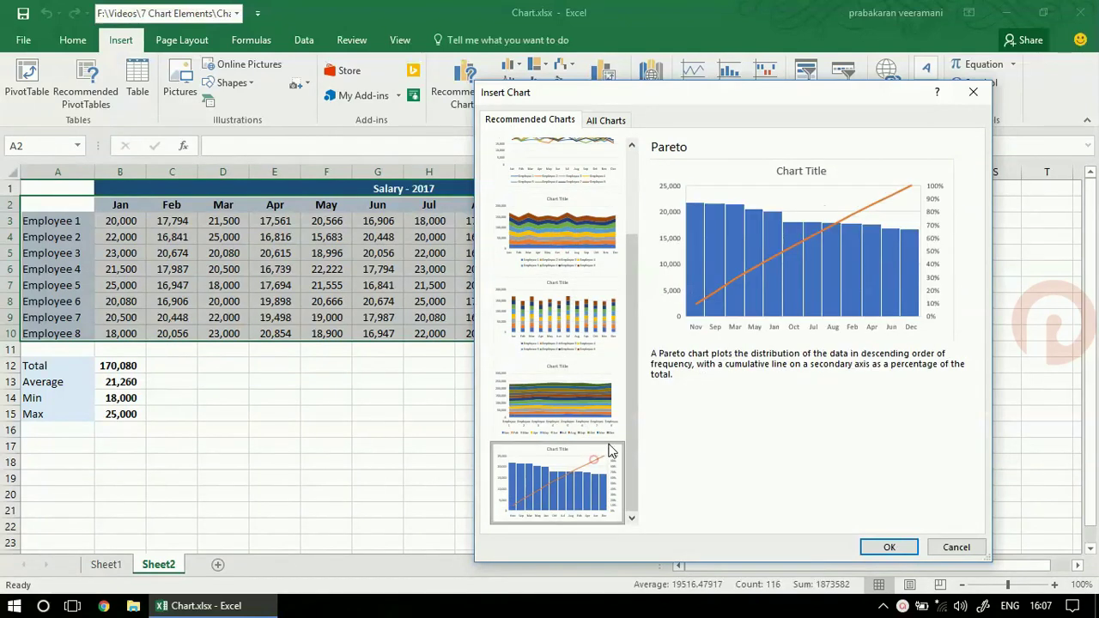
left_click_drag(632, 451, 624, 335)
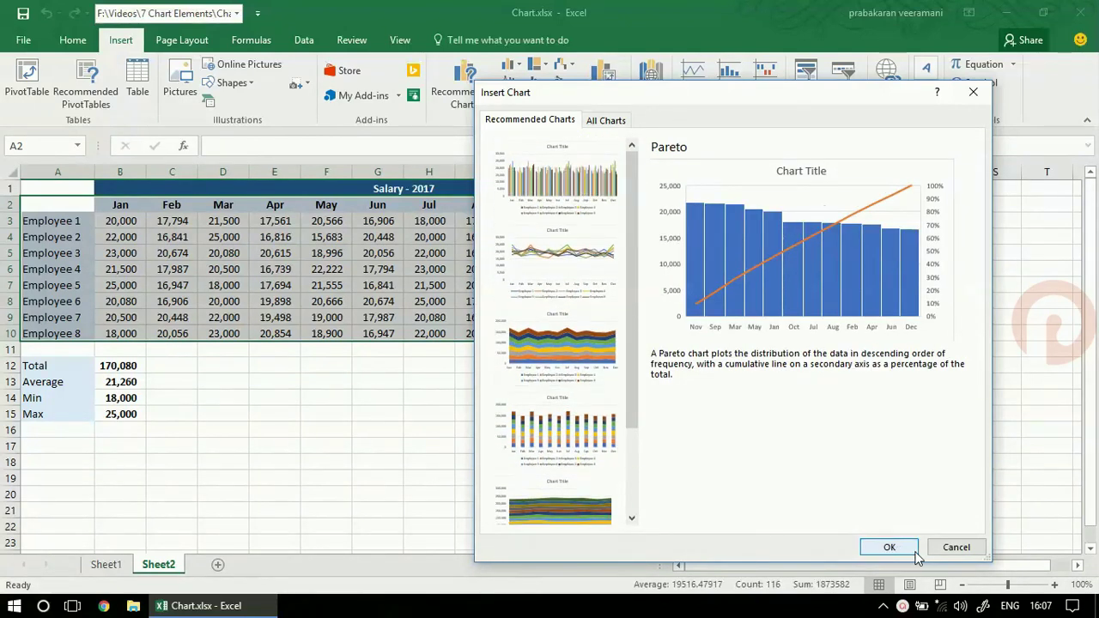
left_click(947, 548)
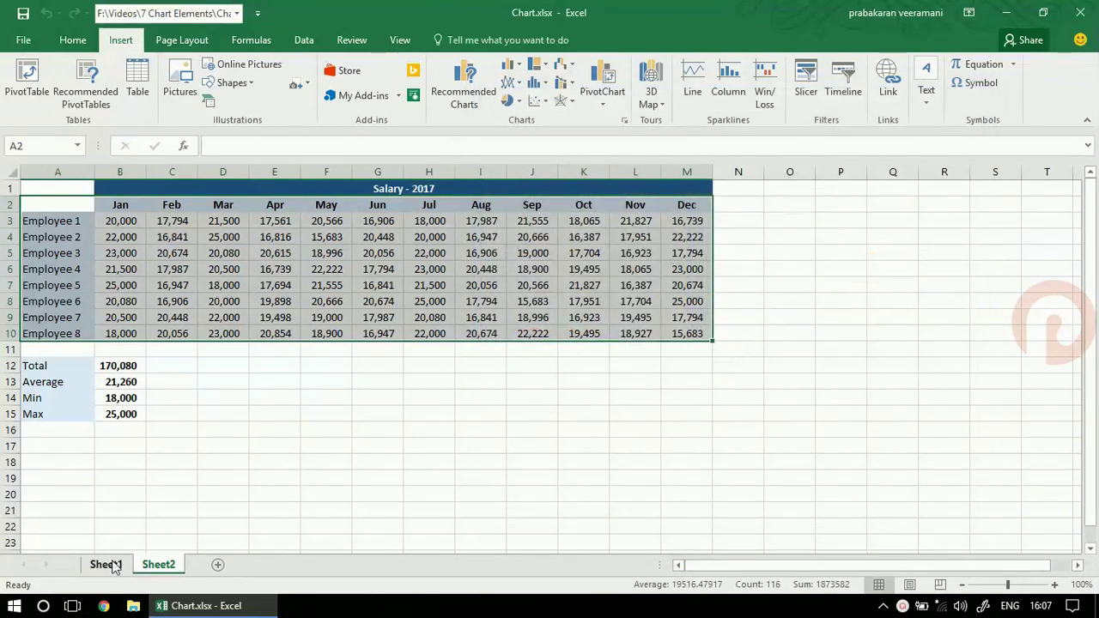
Step: On Sheet1, select A2:B10 and preview Recommended Charts without inserting one
left_click(108, 565)
left_click_drag(85, 206, 119, 331)
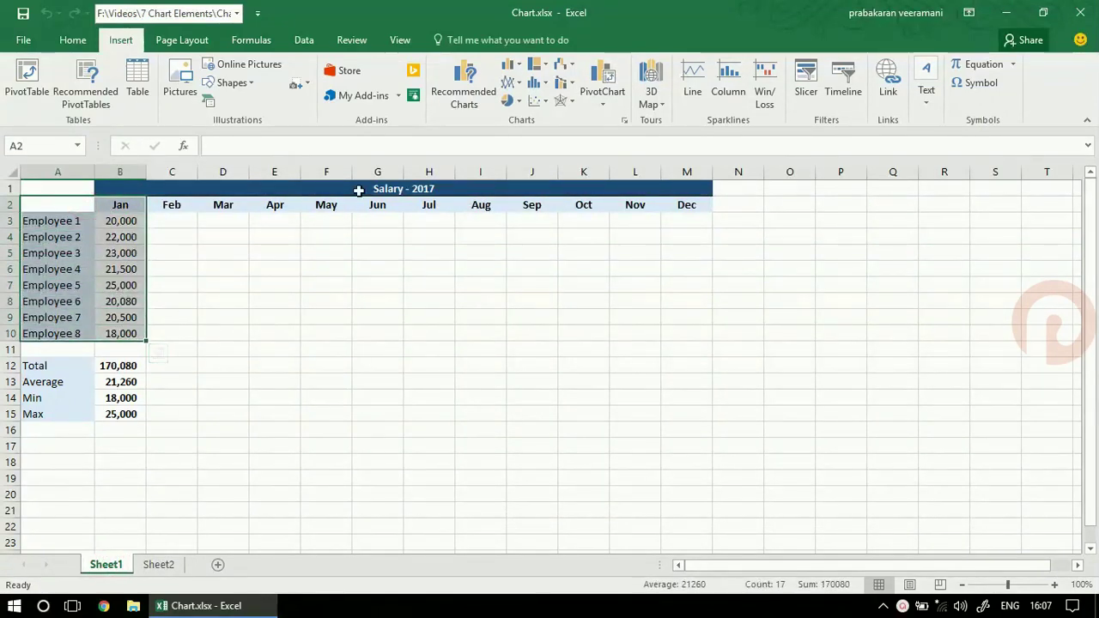
left_click(462, 91)
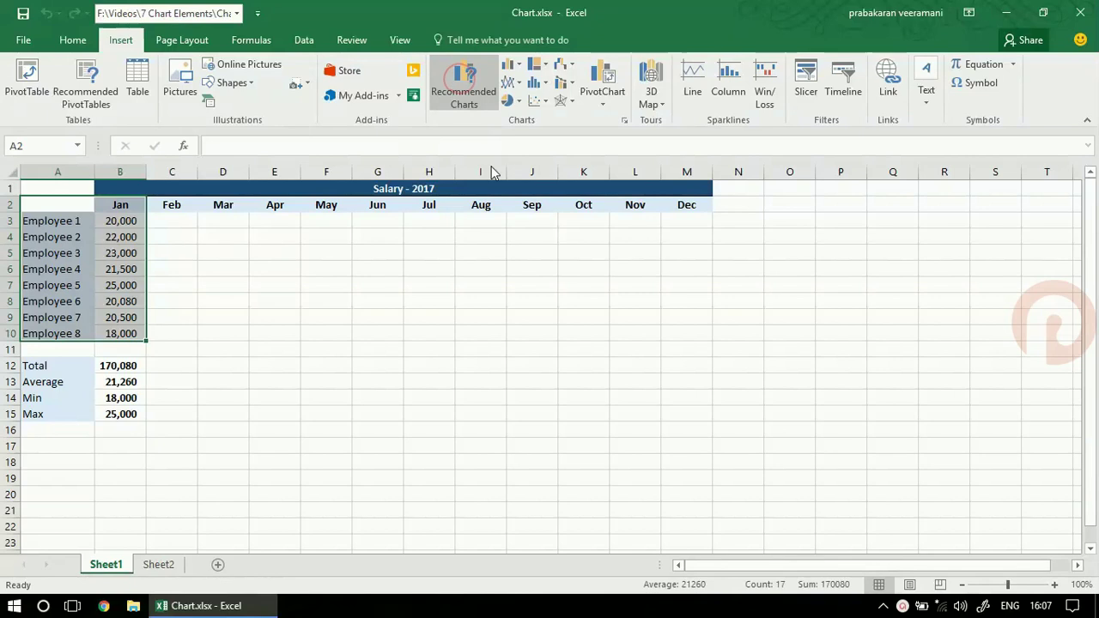
mouse_move(626, 254)
left_mouse_down()
mouse_move(625, 369)
mouse_move(649, 232)
left_mouse_up()
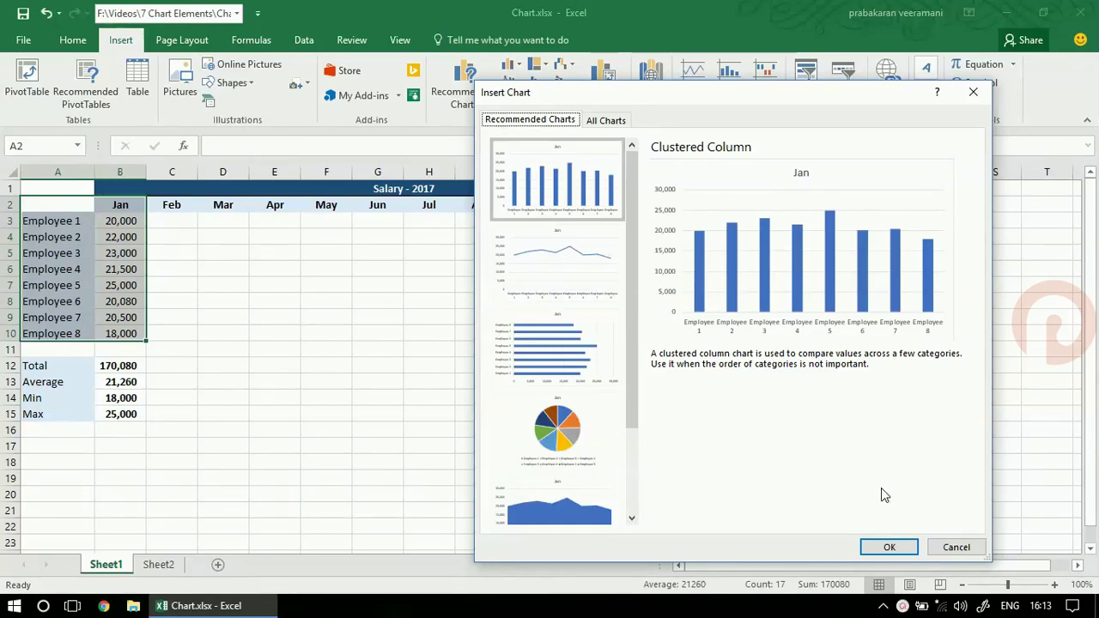
left_click(957, 548)
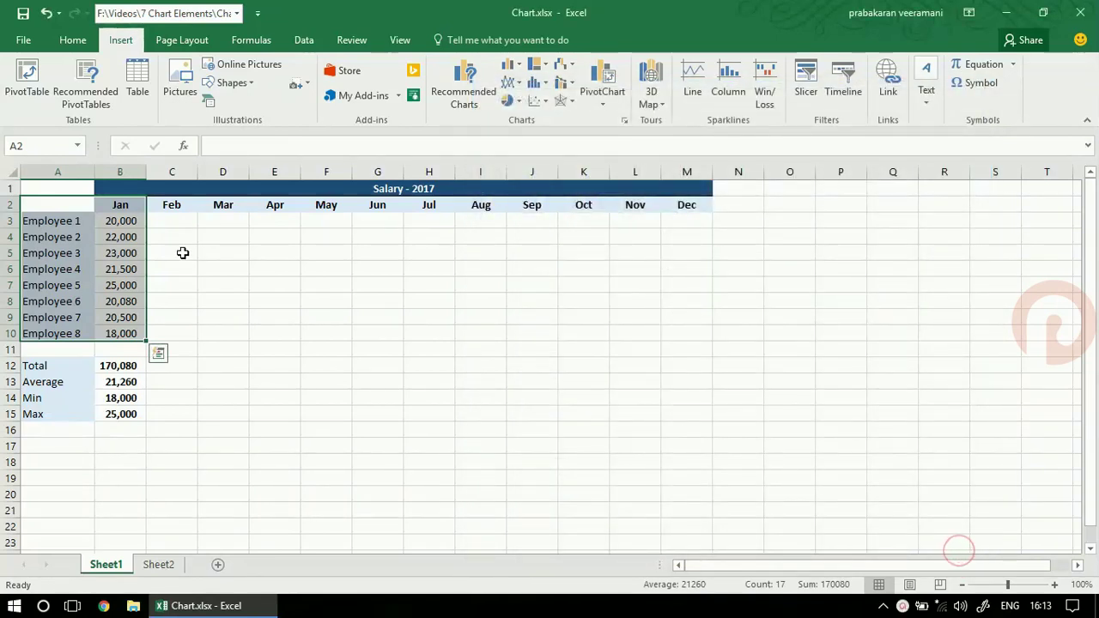
Step: Copy Jan salaries into the Feb column C3:C8, then select the first two Jan salaries
left_click(180, 251)
left_click_drag(120, 253, 128, 333)
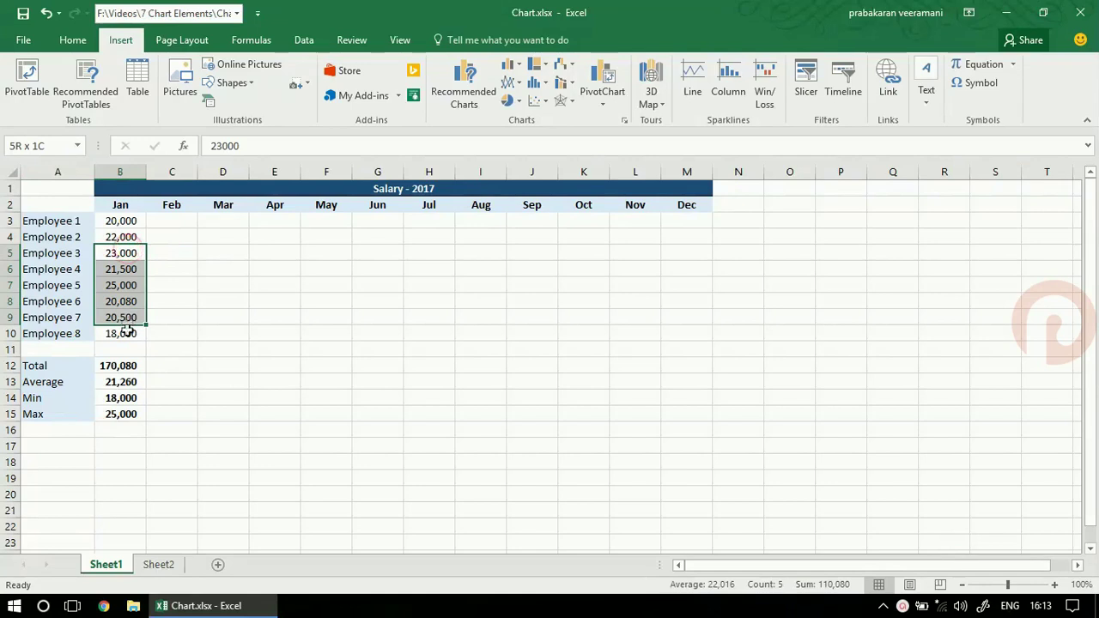
key("ctrl+c")
left_click(177, 220)
key("ctrl+v")
left_click_drag(125, 222, 121, 239)
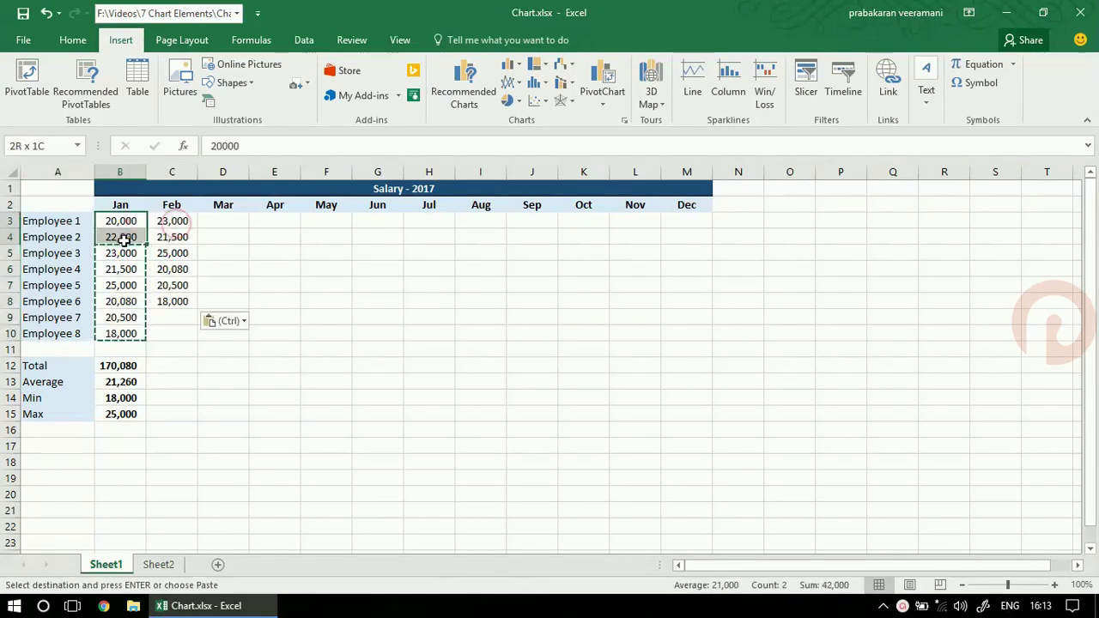
Step: Copy the two Jan salaries into C9:C10 to complete the Feb column
key("ctrl+c")
left_click(172, 317)
key("ctrl+v")
key("Escape")
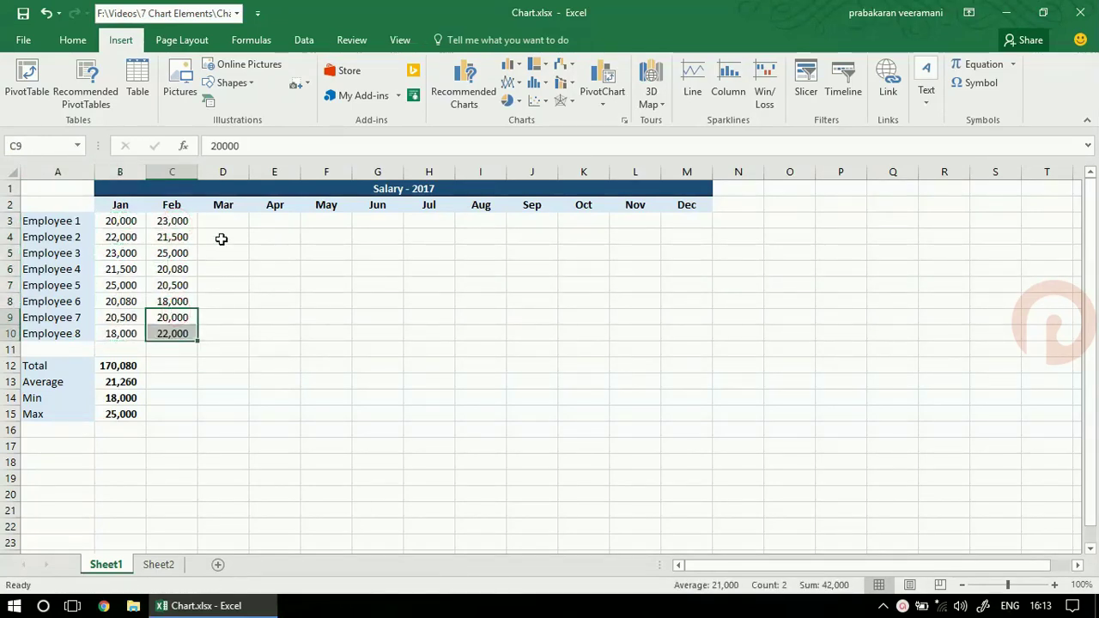
left_click(215, 239)
Step: Insert a Clustered Column recommended chart from A2:C10 names with Jan and Feb salaries
left_click_drag(174, 204, 55, 335)
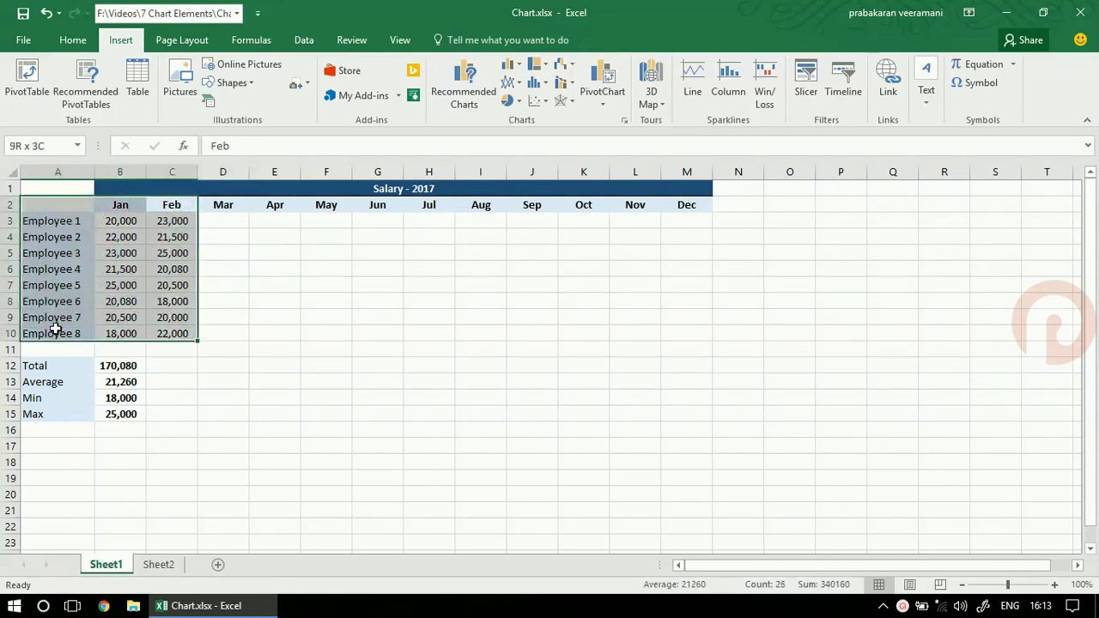
left_click(441, 96)
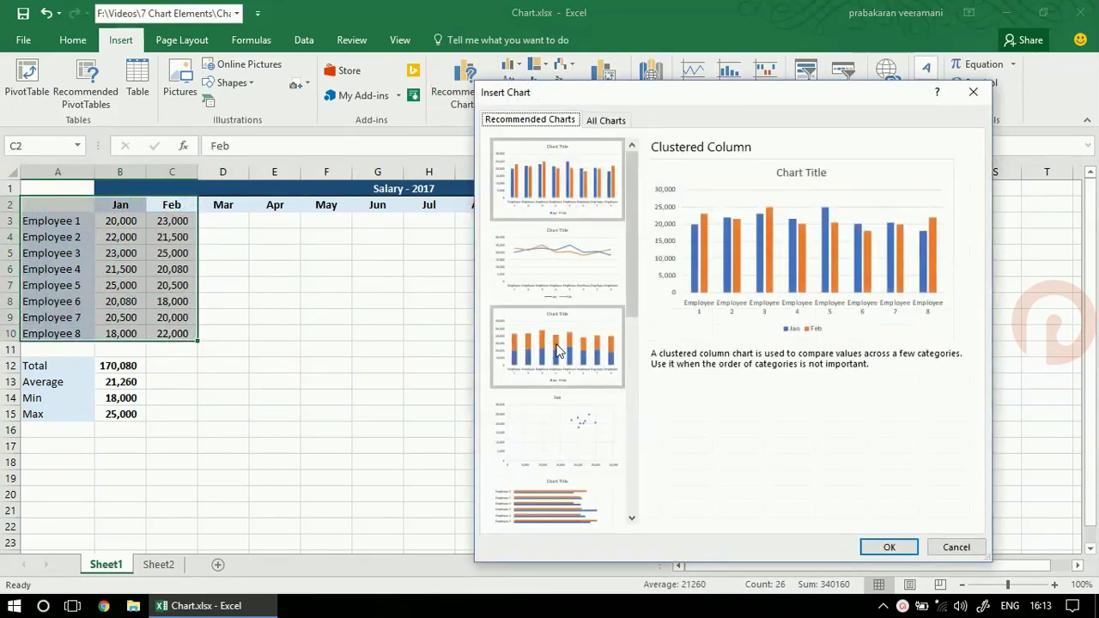
left_click(559, 245)
left_click(560, 190)
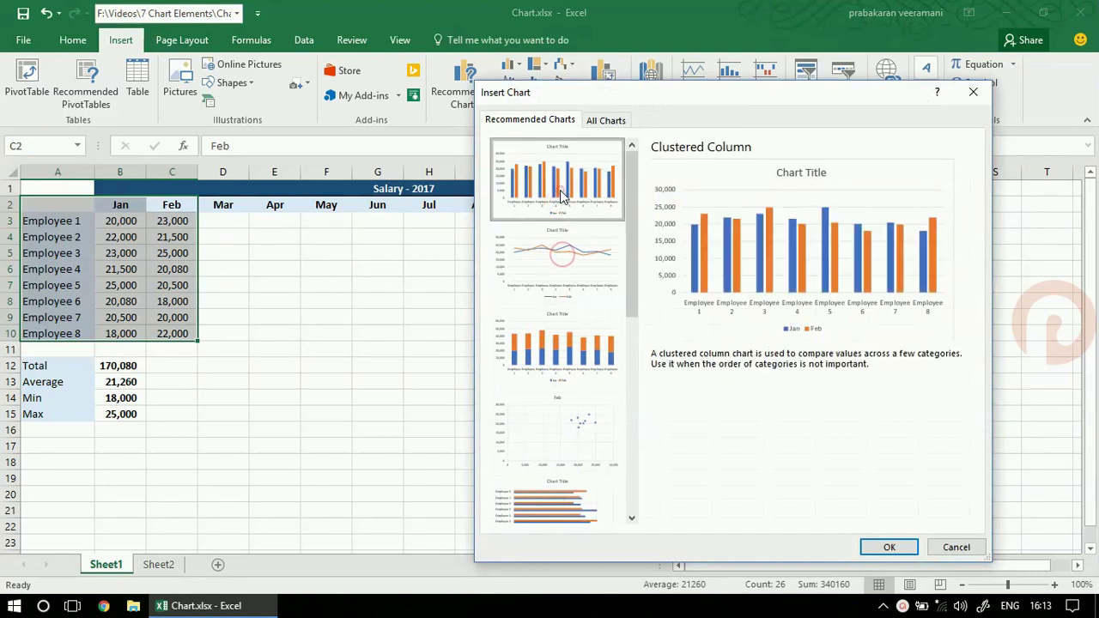
left_click(884, 548)
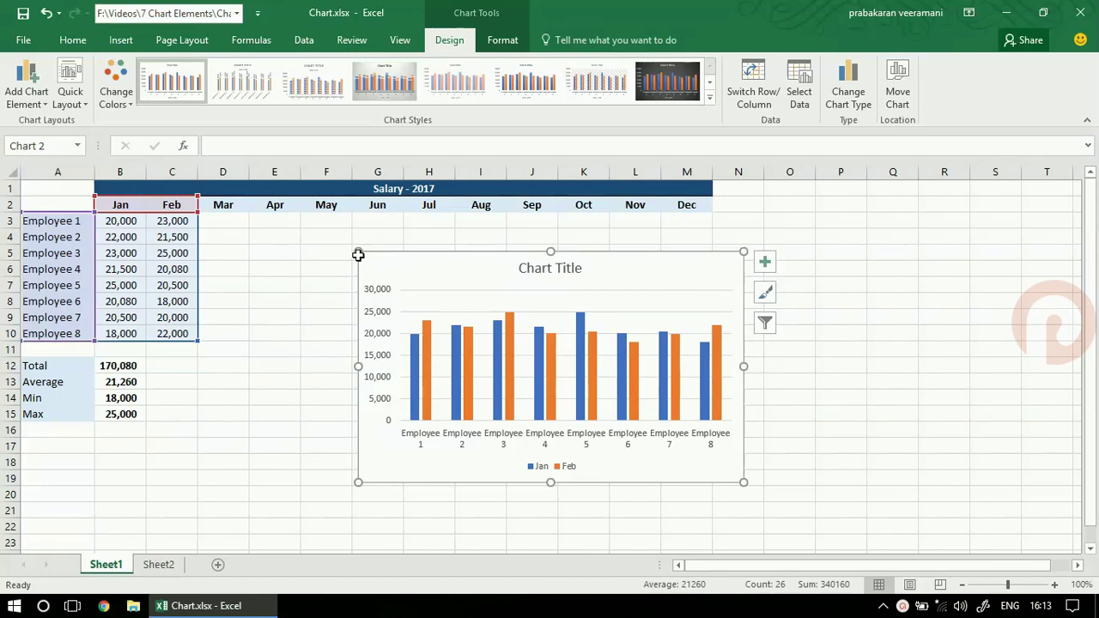
Step: Resize the chart to span from the sheet's left edge to about column Q
left_click_drag(359, 251, 207, 222)
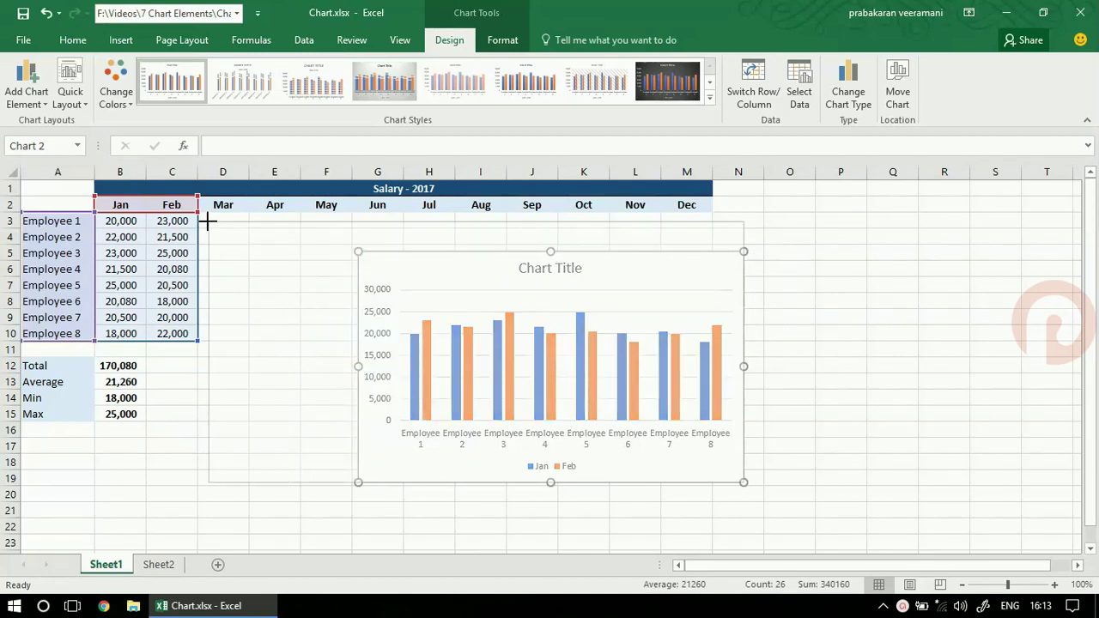
left_click_drag(744, 482, 918, 531)
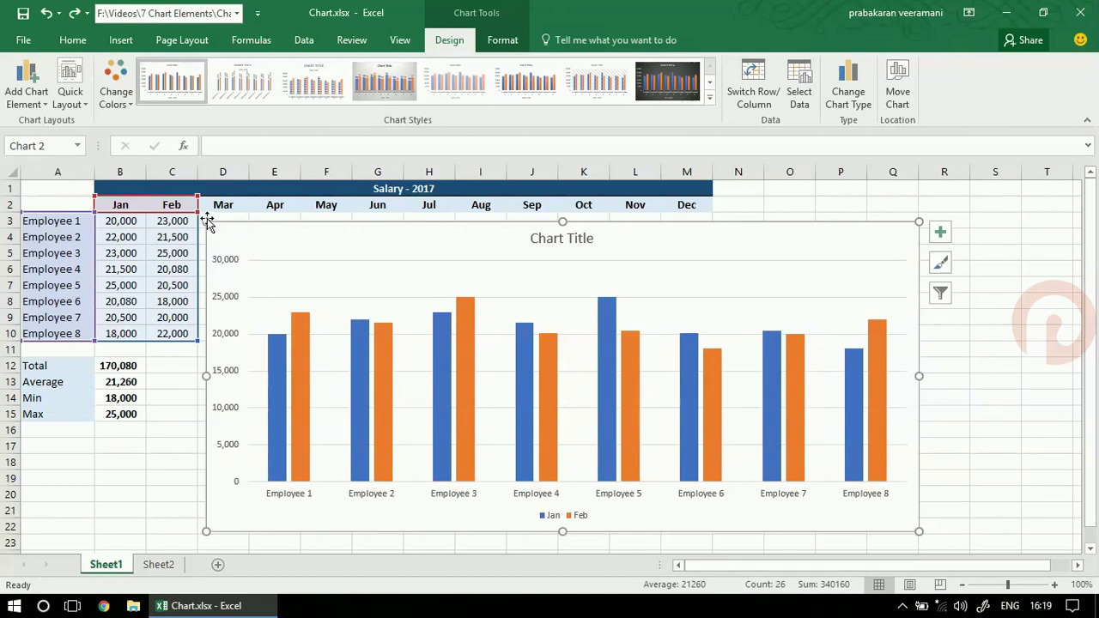
mouse_move(215, 229)
left_mouse_down()
mouse_move(142, 186)
mouse_move(26, 187)
left_mouse_up()
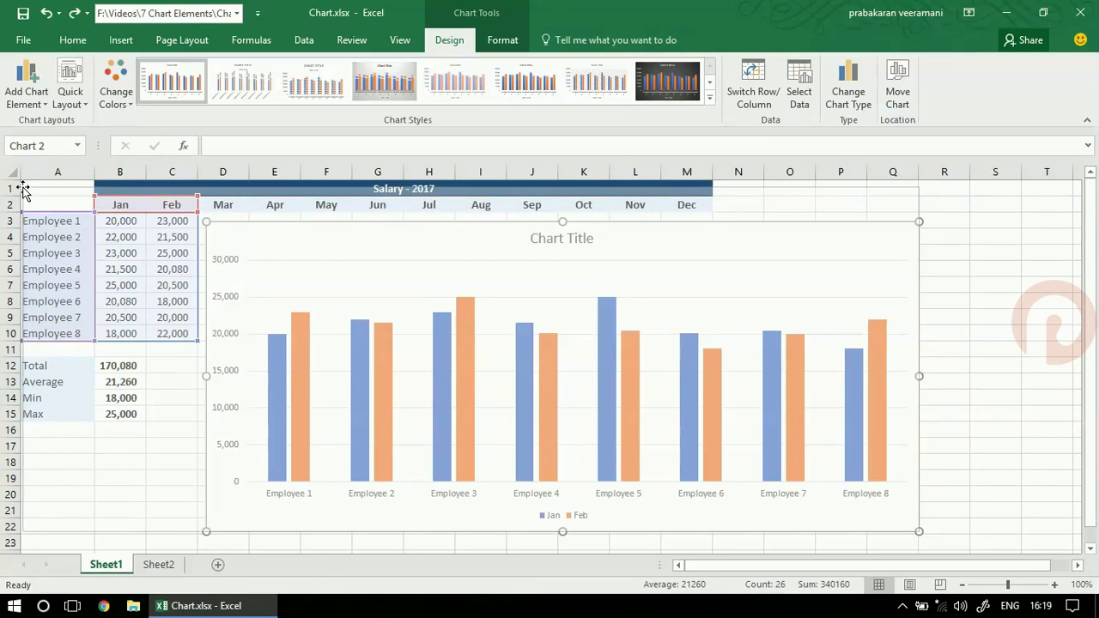
left_click_drag(26, 187, 23, 188)
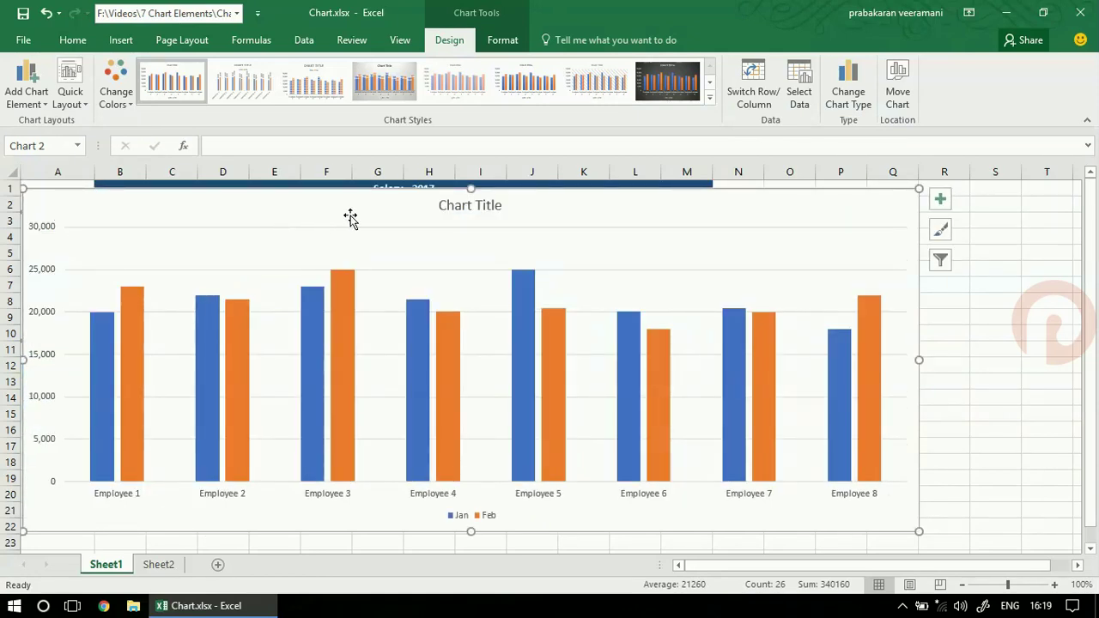
left_click(455, 210)
double_click(455, 210)
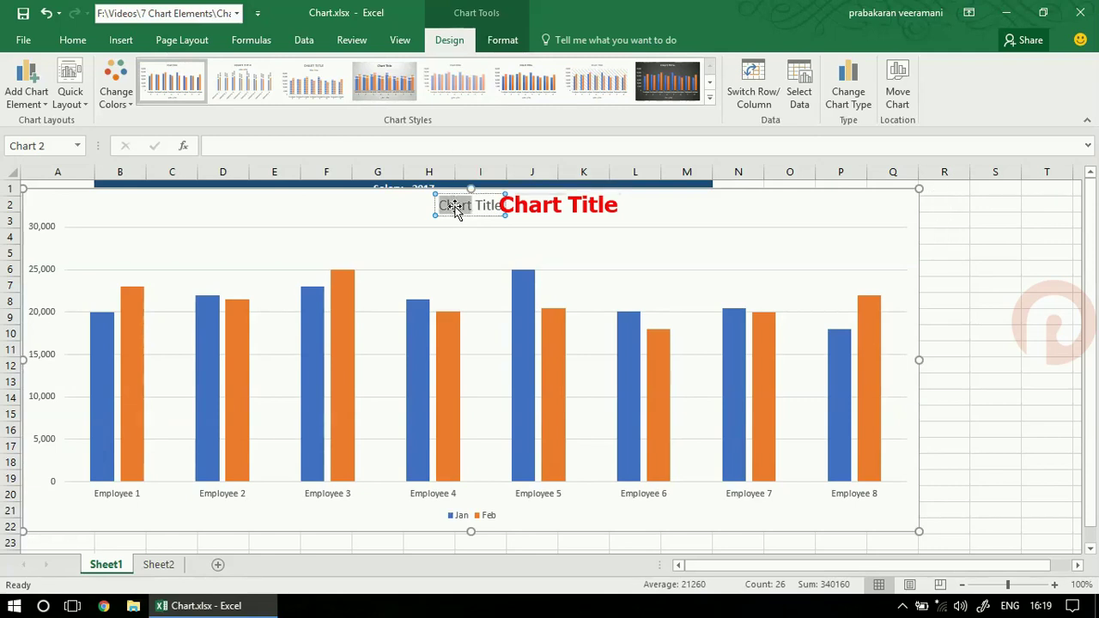
Step: Retitle the chart 'Test', then select the value axis, category axis, legend, plot area and gridlines
triple_click(455, 210)
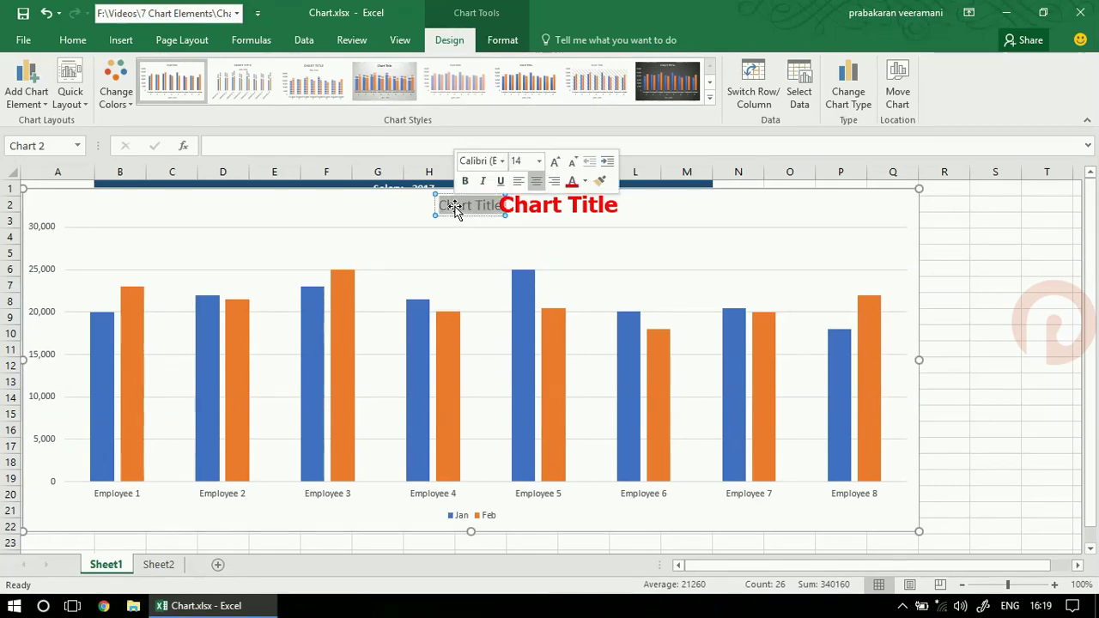
type("Test")
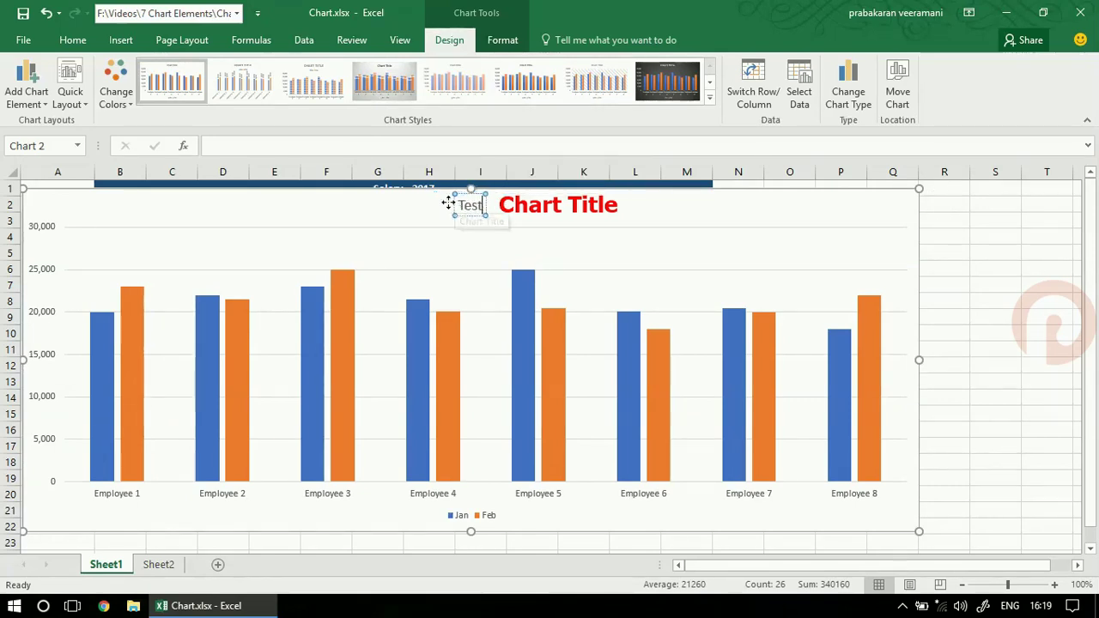
left_click(38, 227)
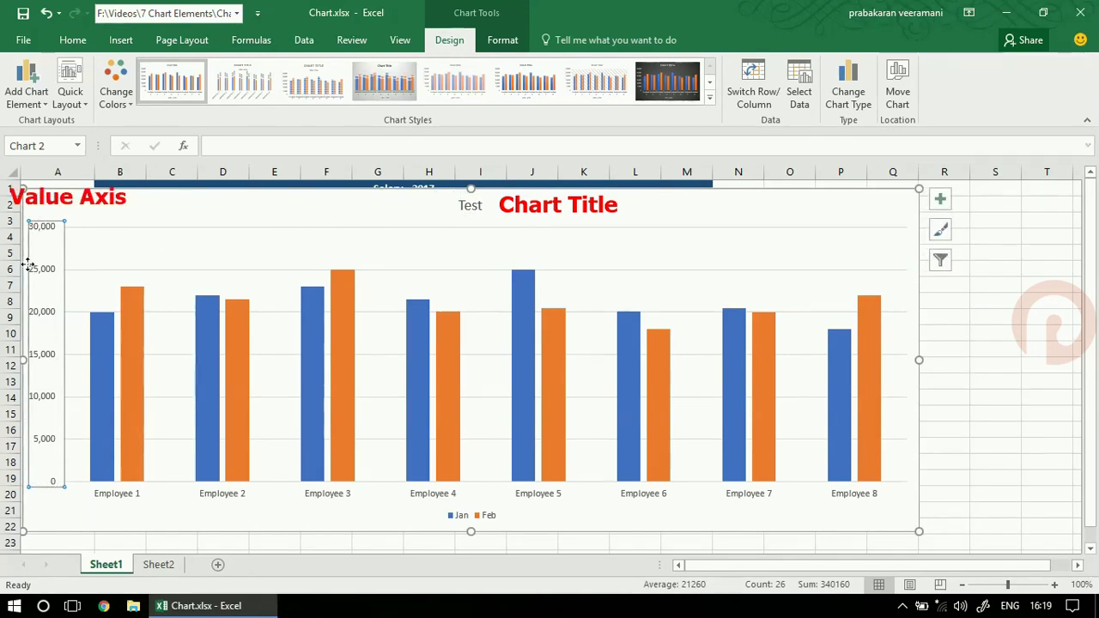
left_click(104, 492)
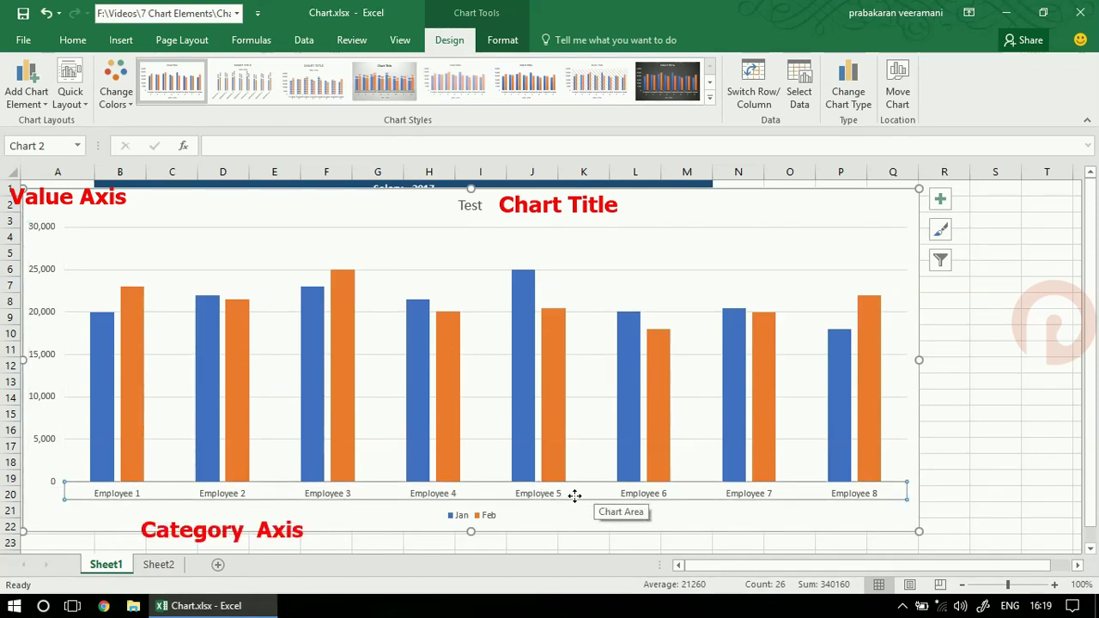
left_click(478, 515)
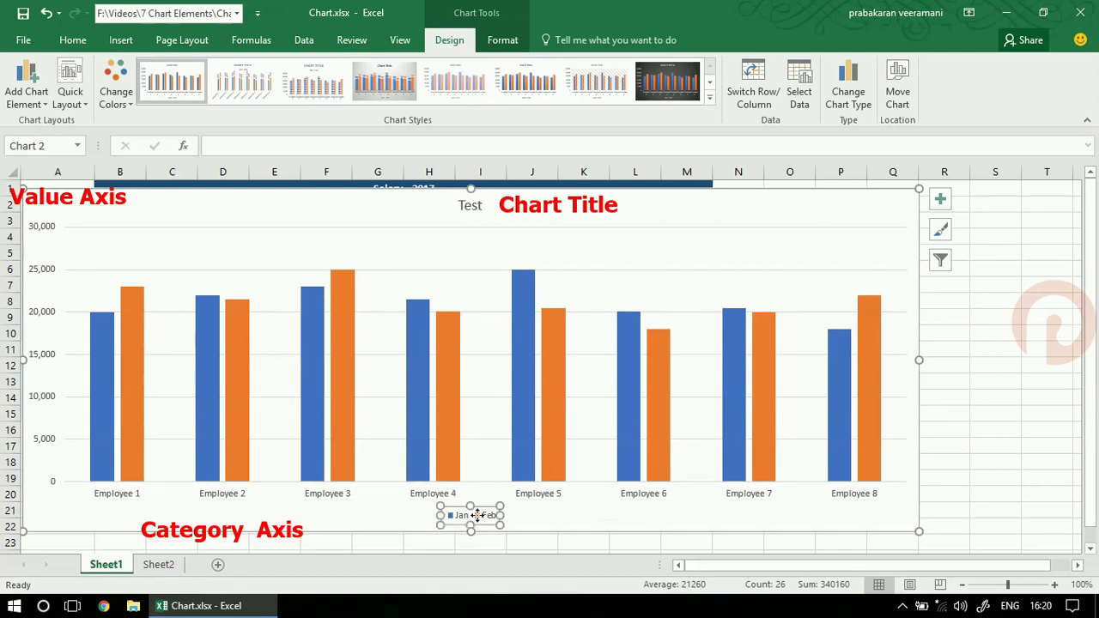
left_click_drag(440, 515, 396, 517)
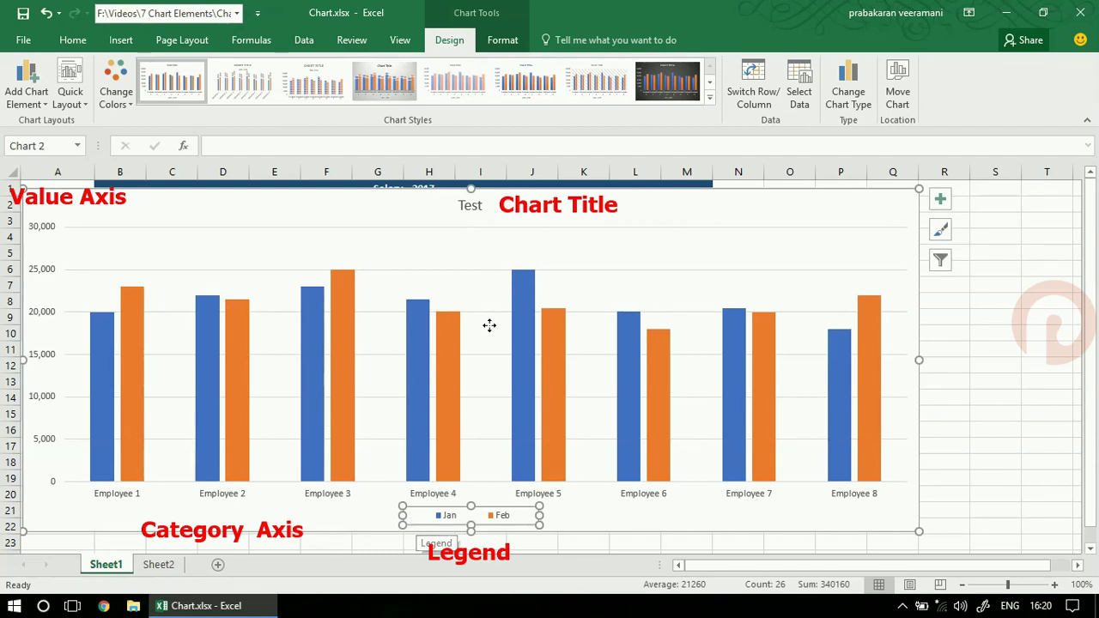
left_click(587, 248)
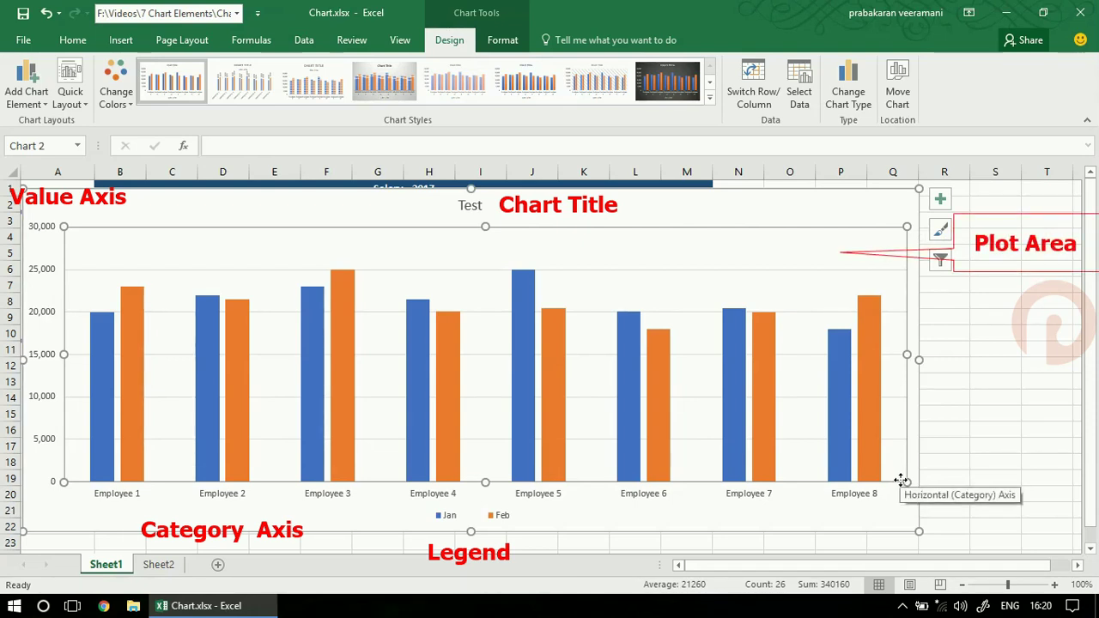
left_click(823, 269)
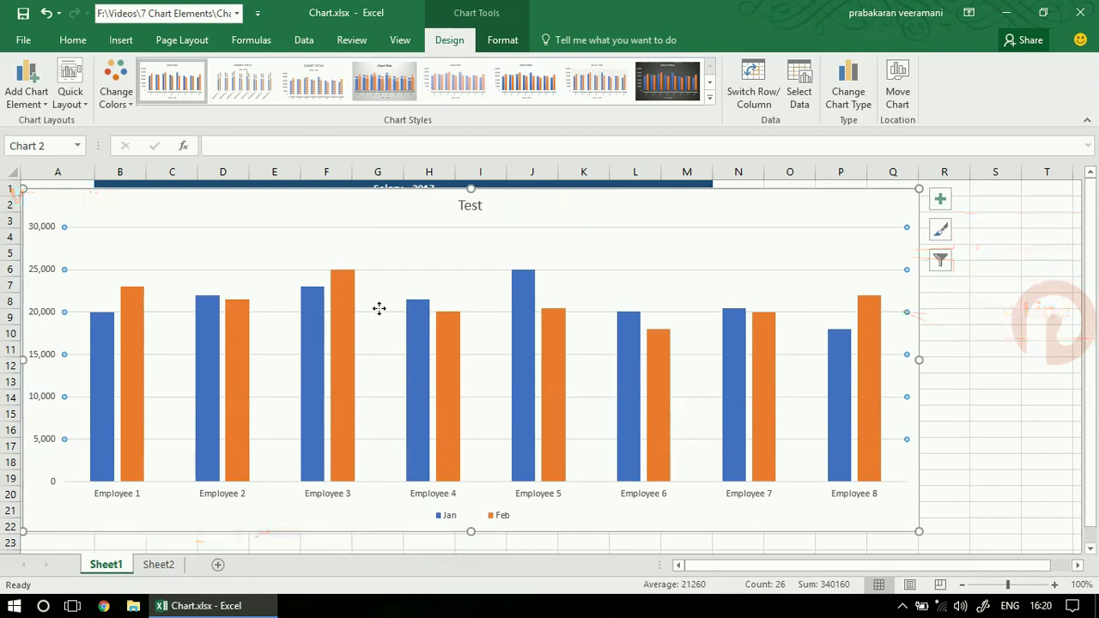
left_click(315, 333)
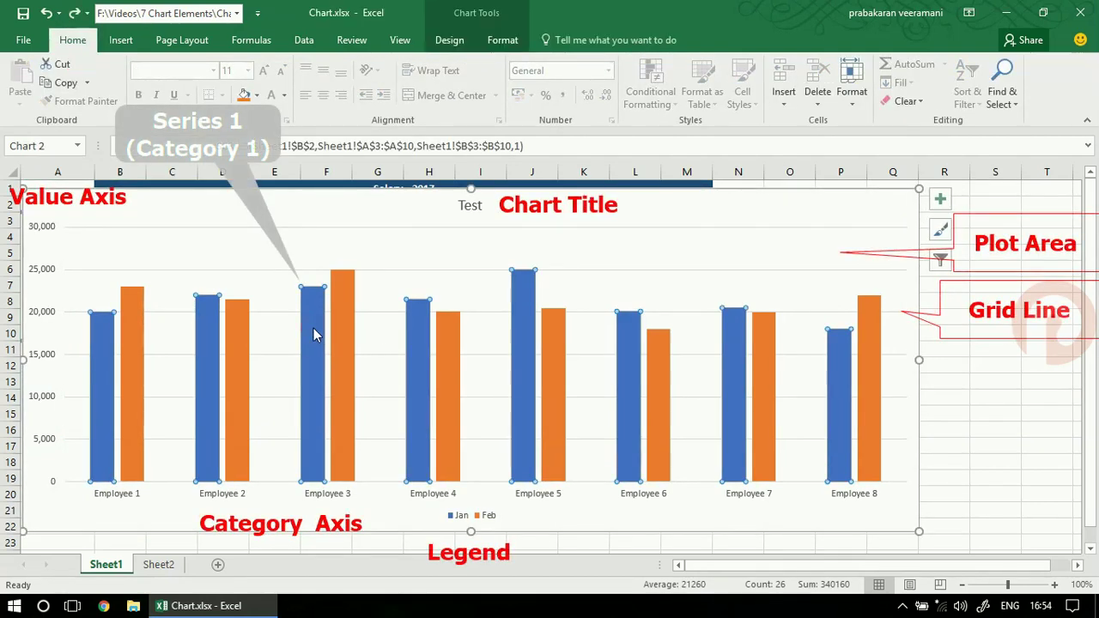
left_click(345, 350)
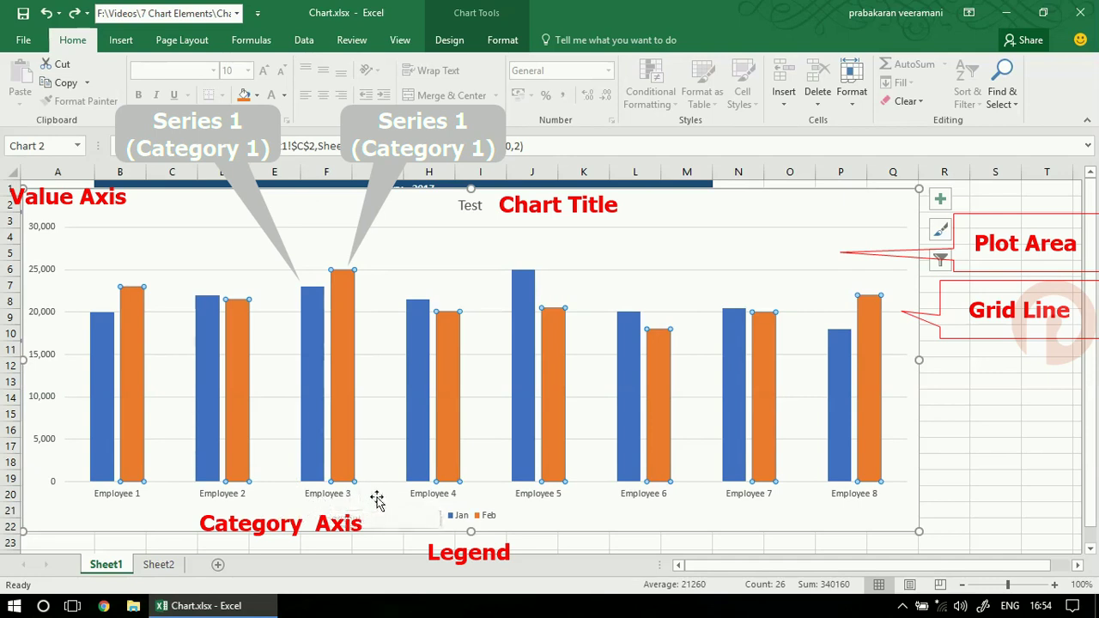
left_click(440, 503)
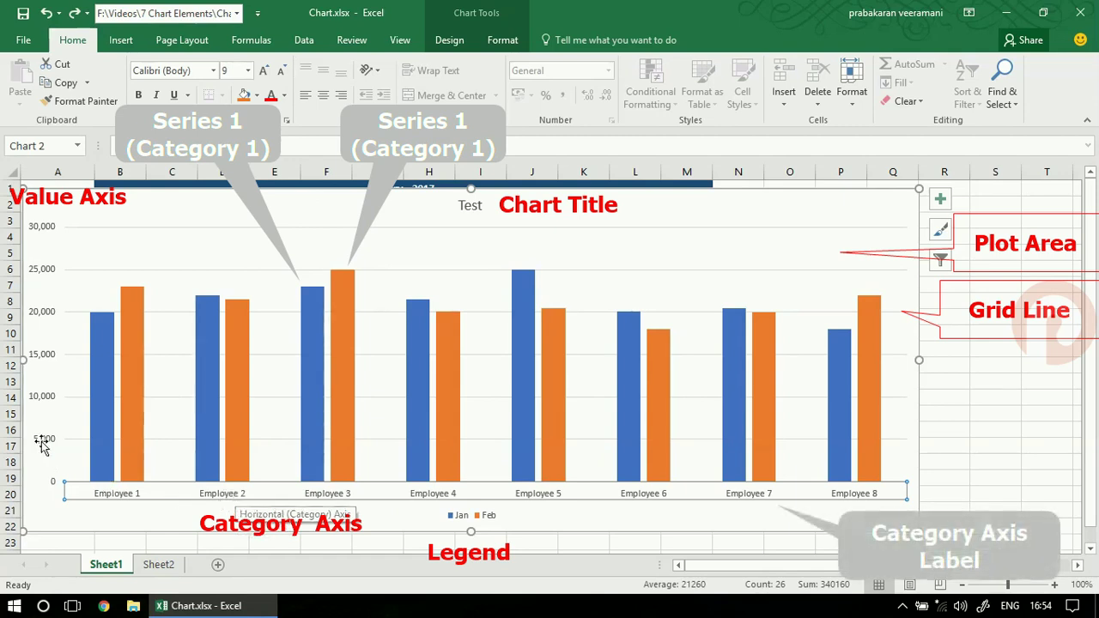
left_click(48, 320)
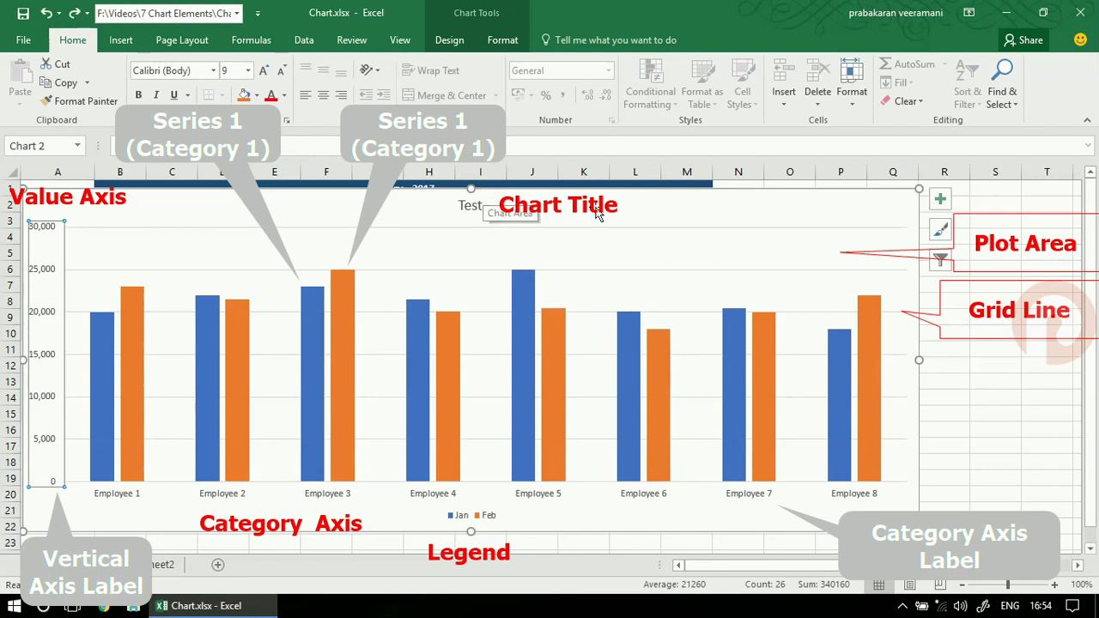
left_click(766, 191)
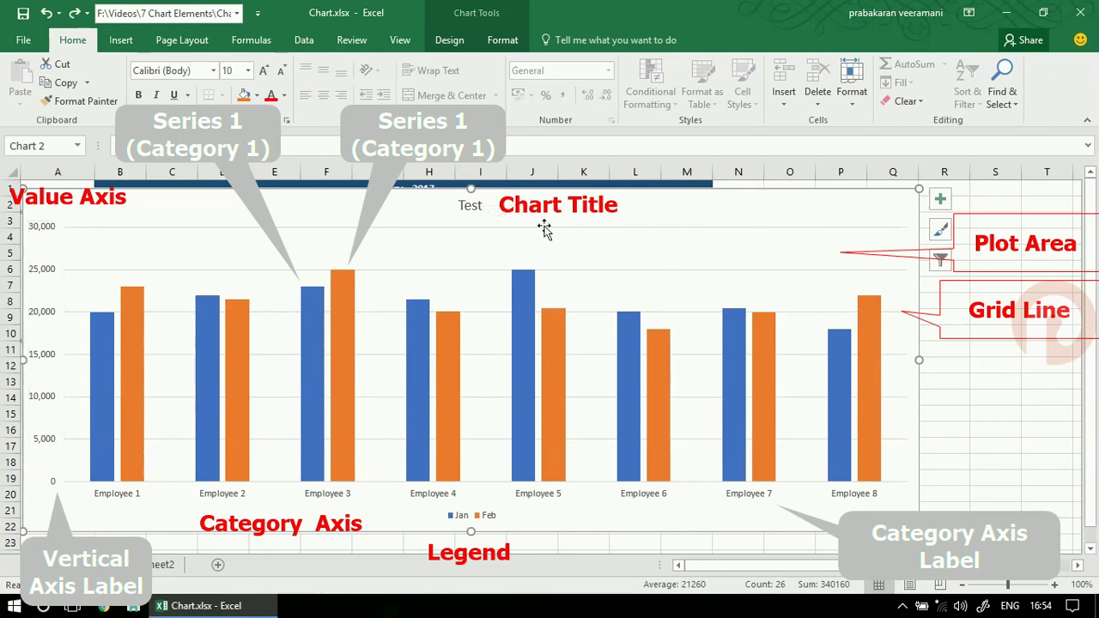
left_click(474, 208)
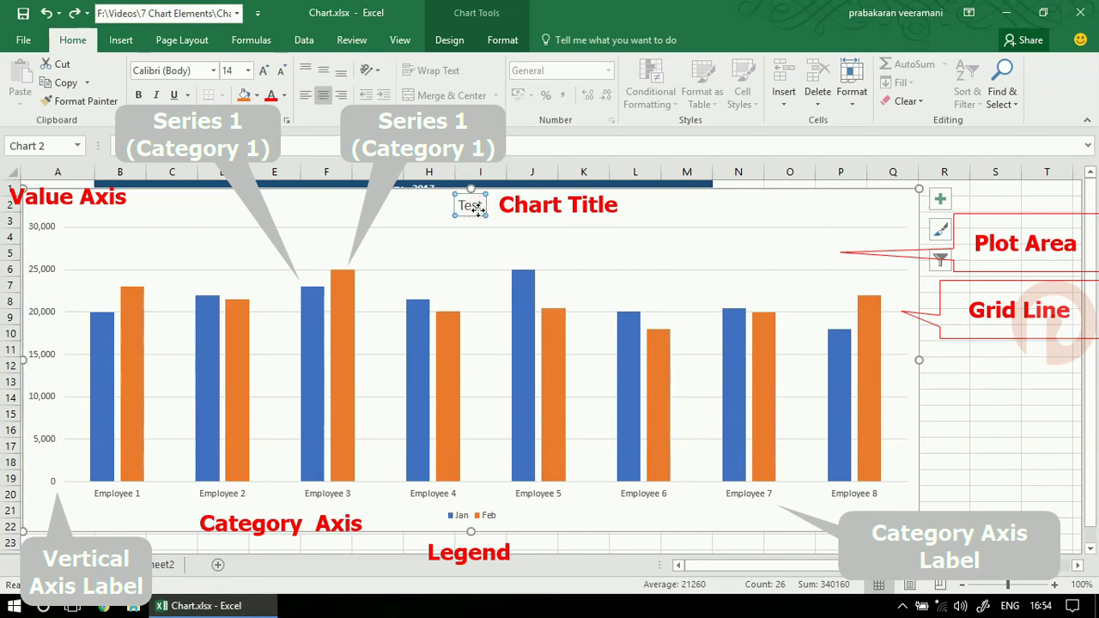
left_click(830, 276)
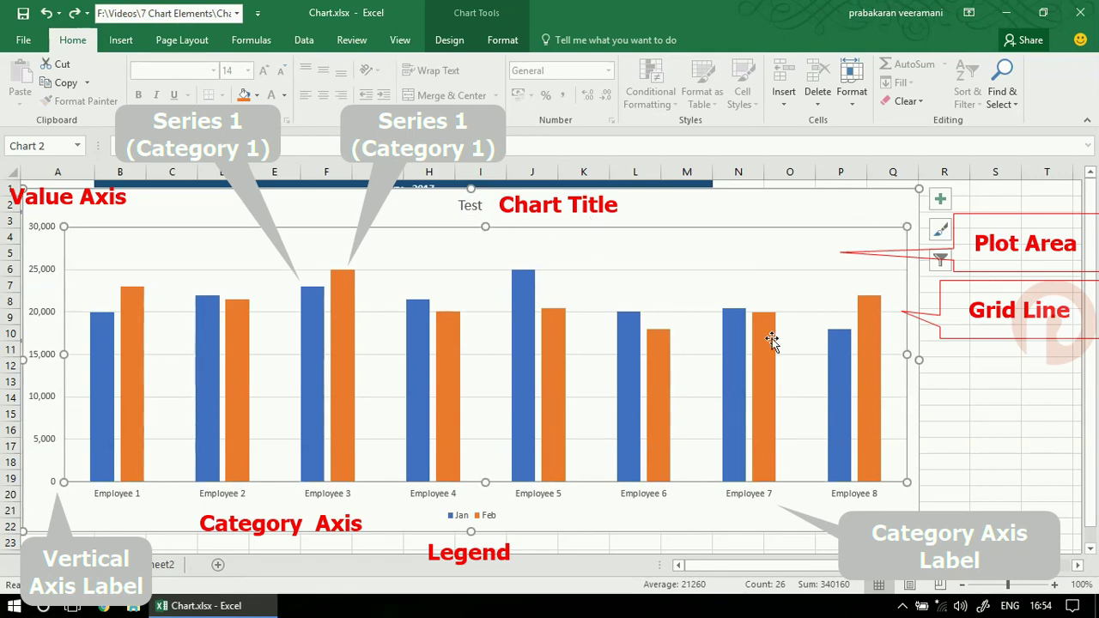
left_click(45, 228)
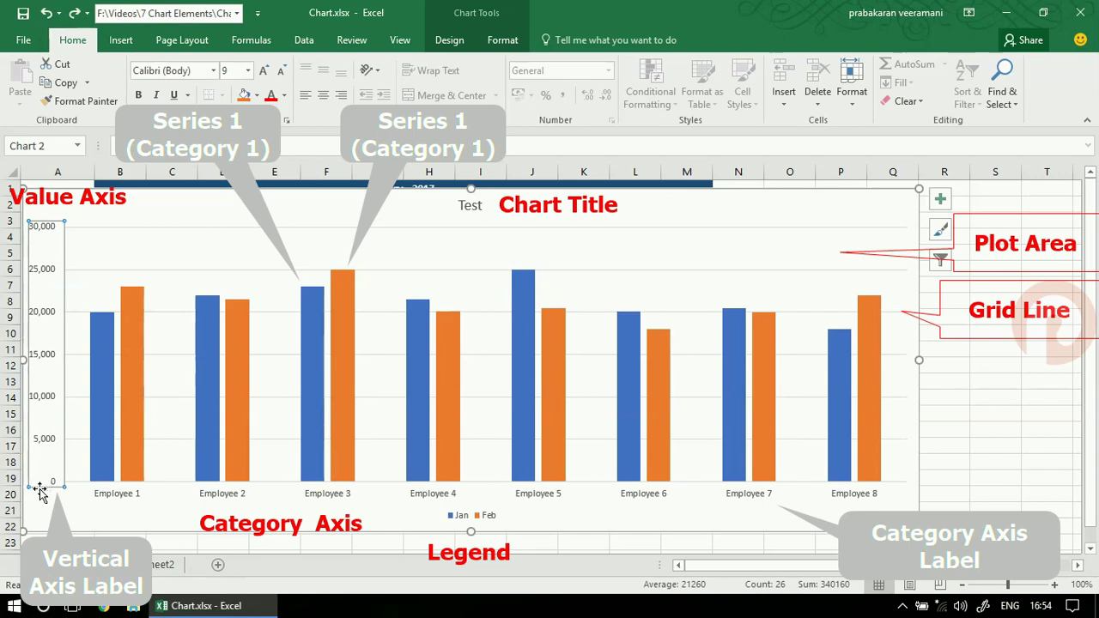
left_click(106, 500)
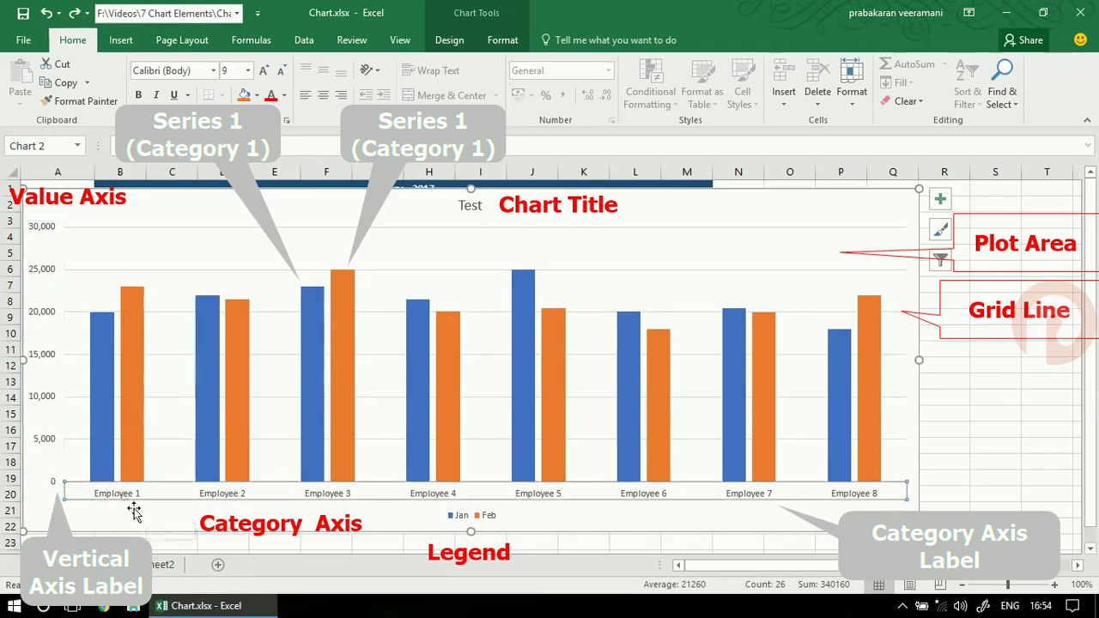
left_click(461, 516)
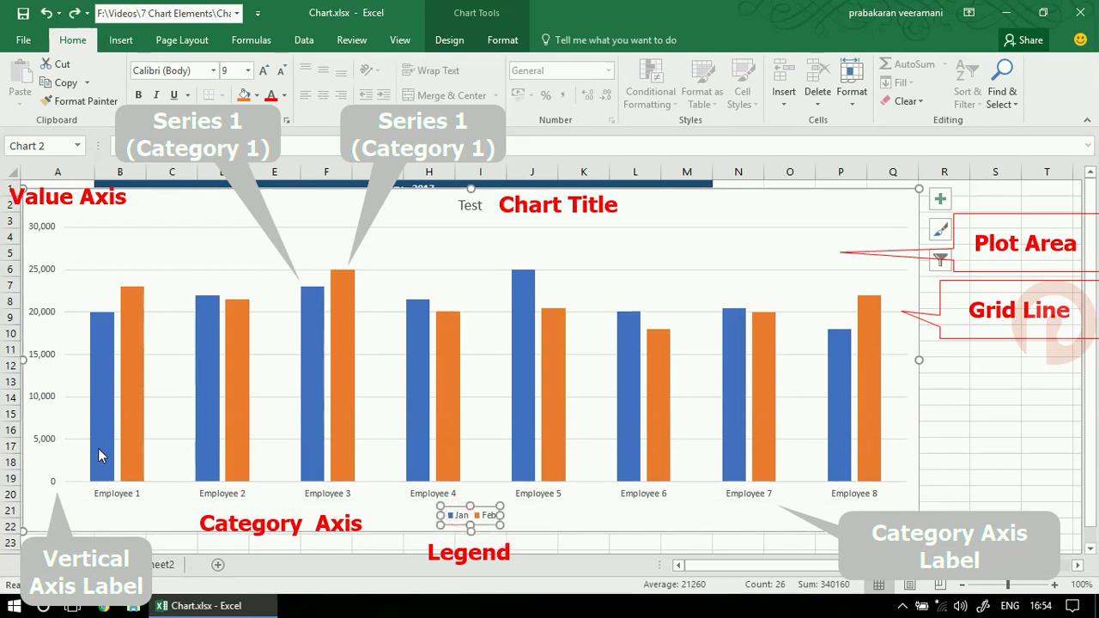
left_click(126, 456)
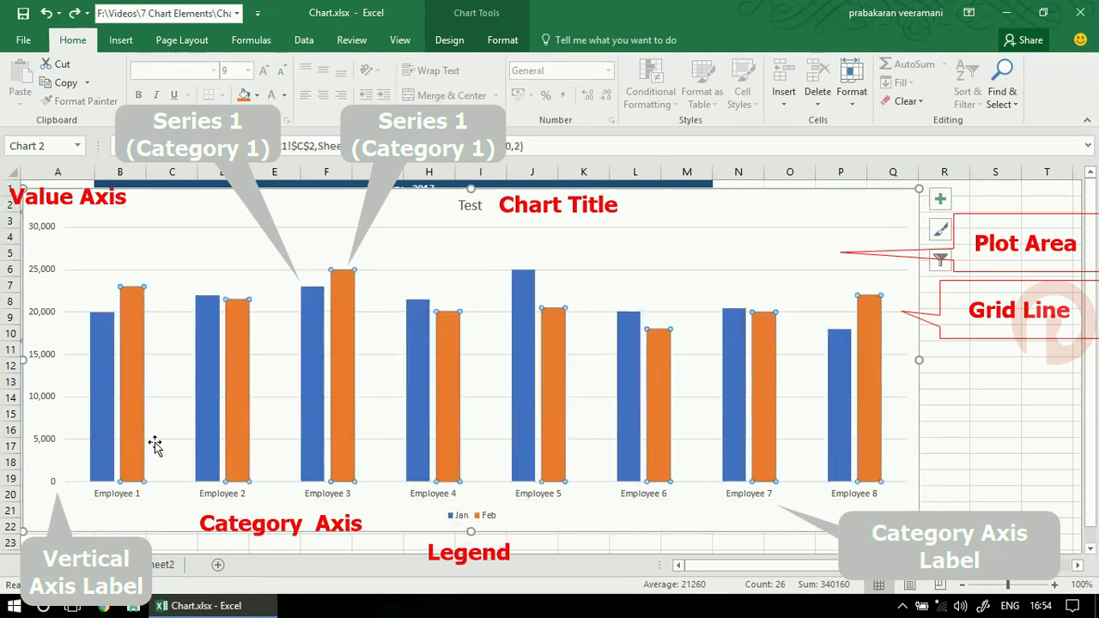